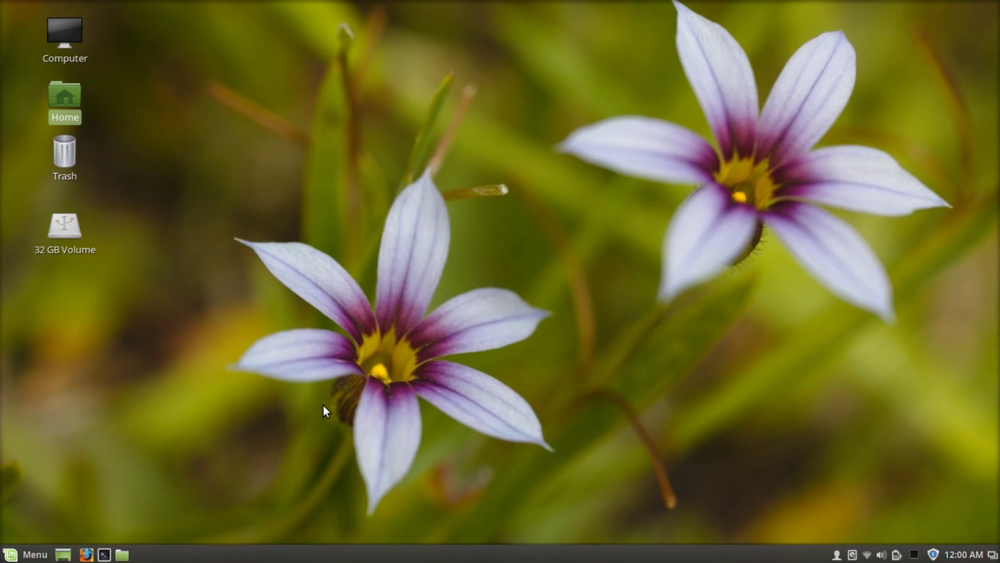
Step: Open the Cinnamon application menu and scroll to the LibreOffice programs
left_click(26, 557)
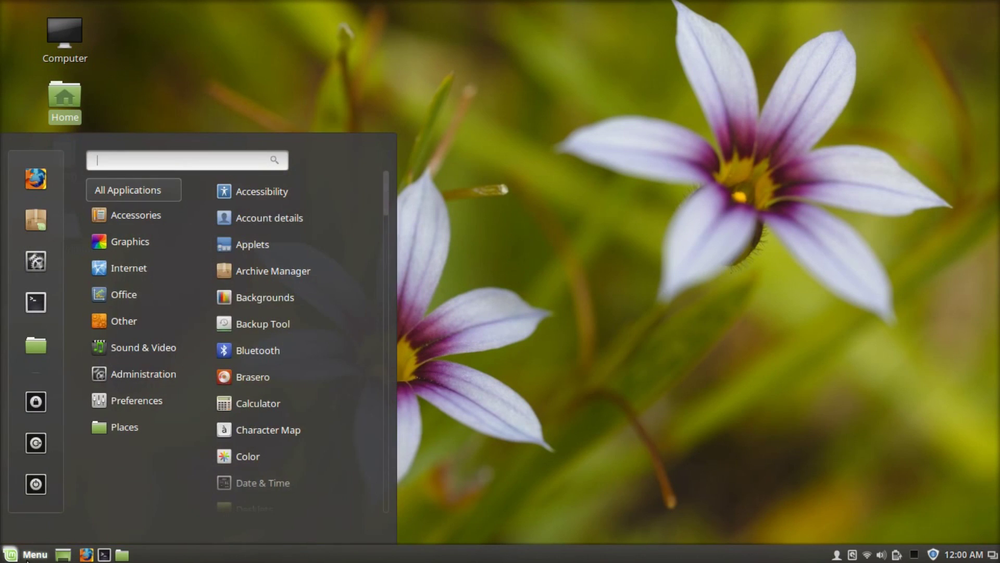
left_click_drag(387, 194, 398, 333)
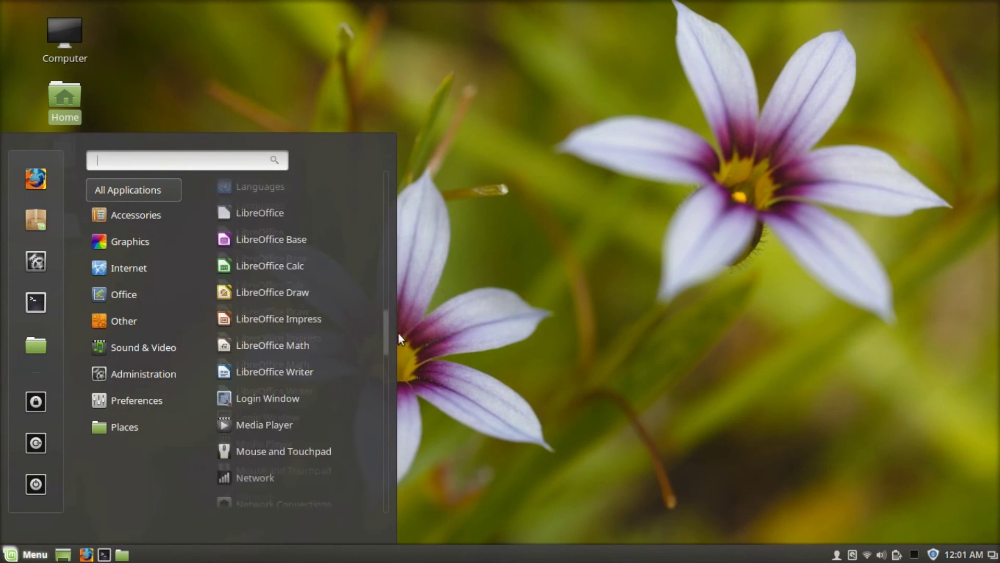
Step: Launch Writer, cancel the Open dialog, and close a second new document created with Ctrl+N
left_click(290, 344)
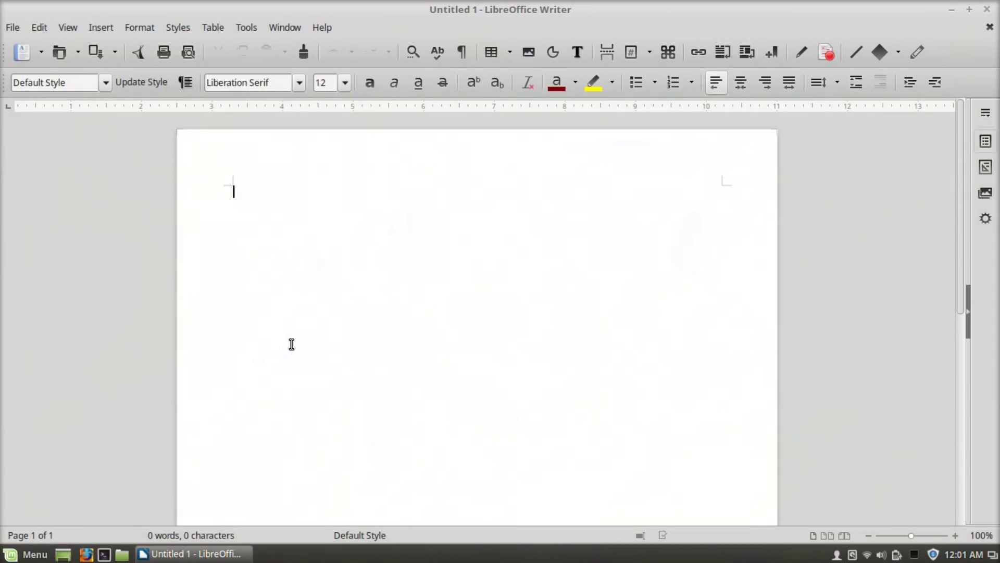
key("ctrl+o")
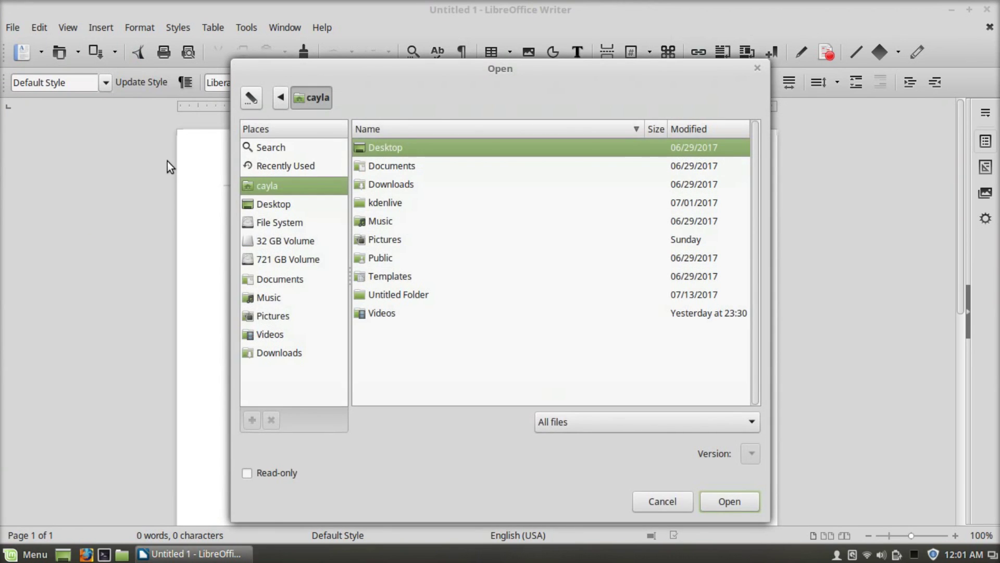
left_click(677, 501)
key("ctrl+n")
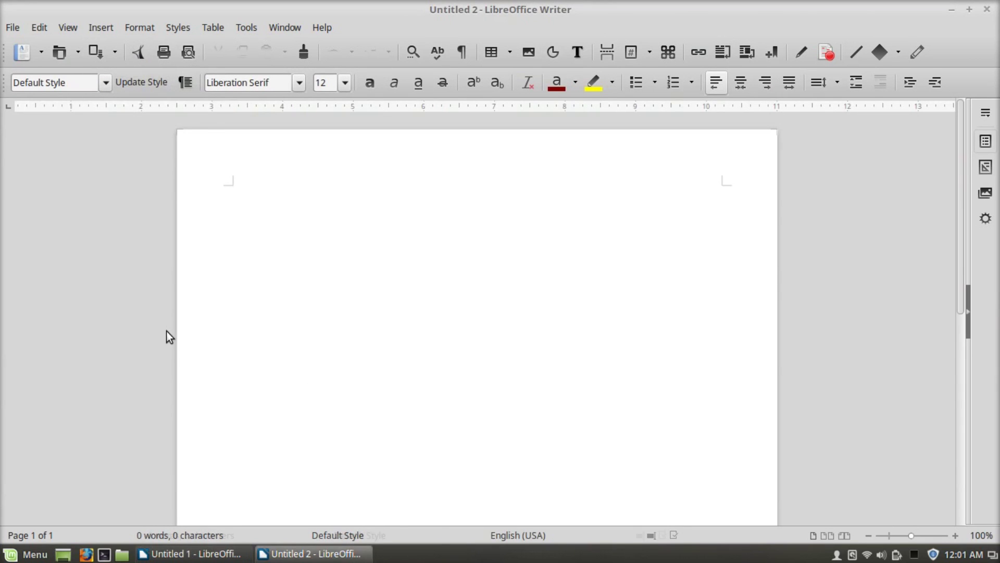
left_click(987, 9)
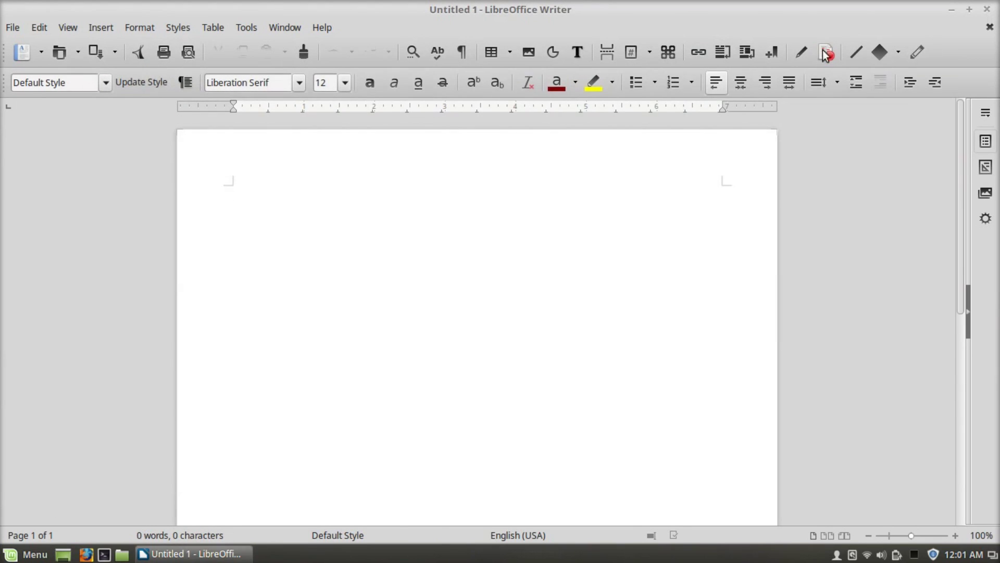
Step: Browse the Template Manager's Spreadsheets, Presentations and Drawings templates, then close it
key("ctrl+shift+n")
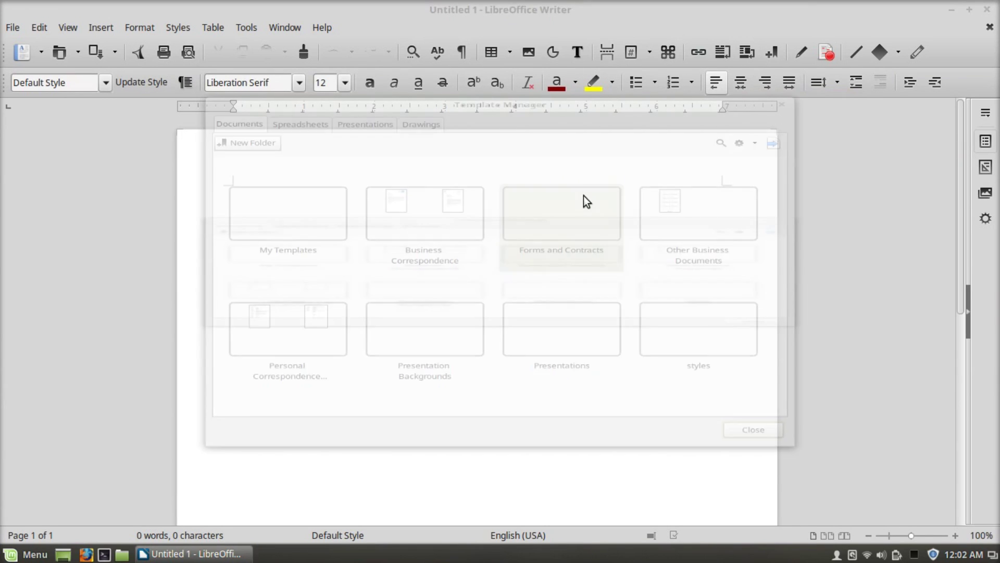
left_click(310, 83)
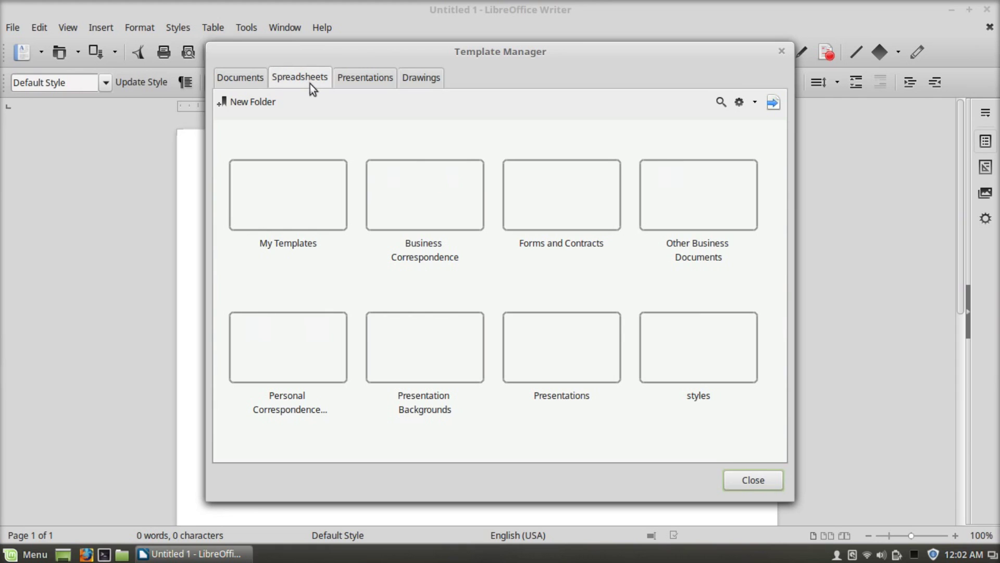
left_click(356, 80)
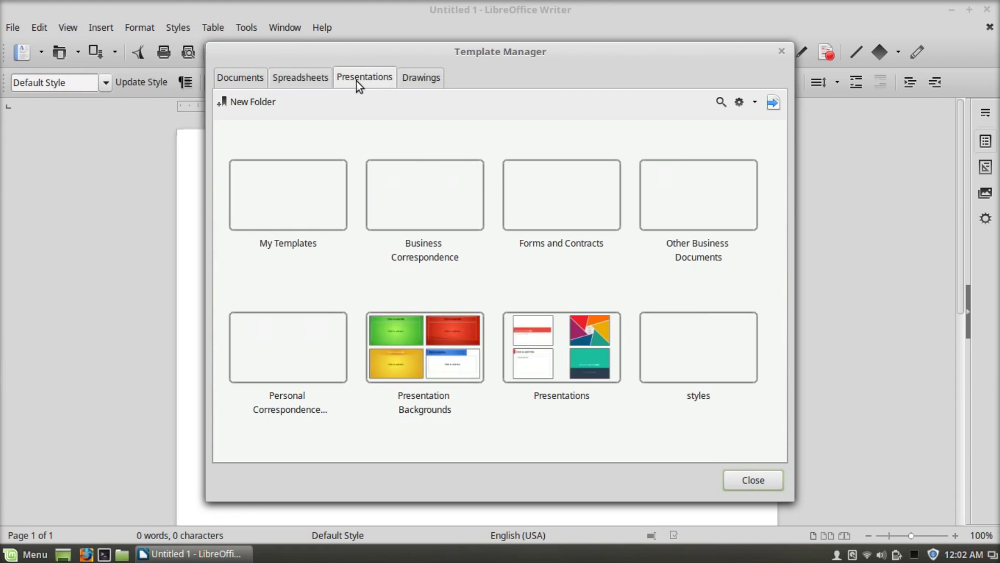
left_click(415, 82)
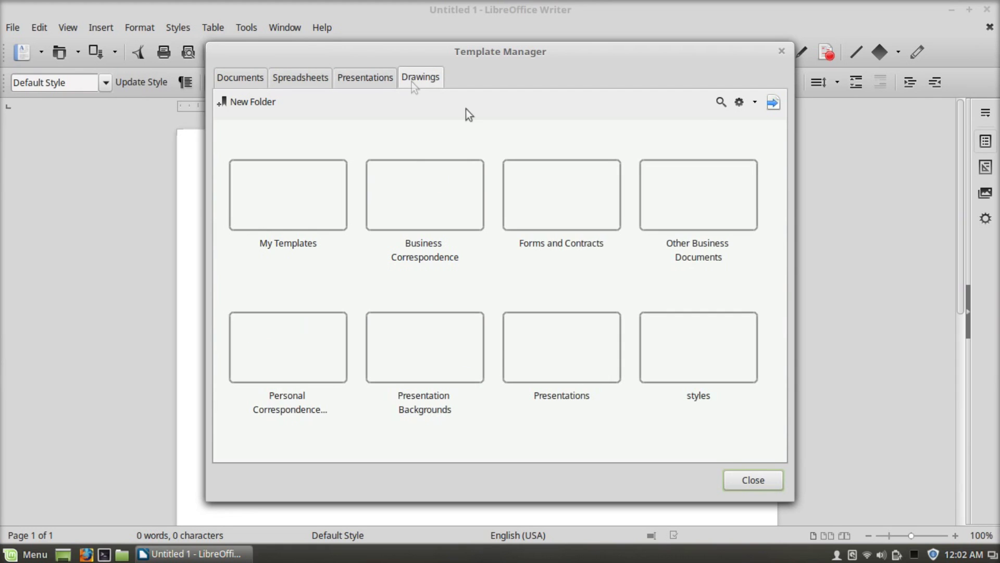
left_click(776, 480)
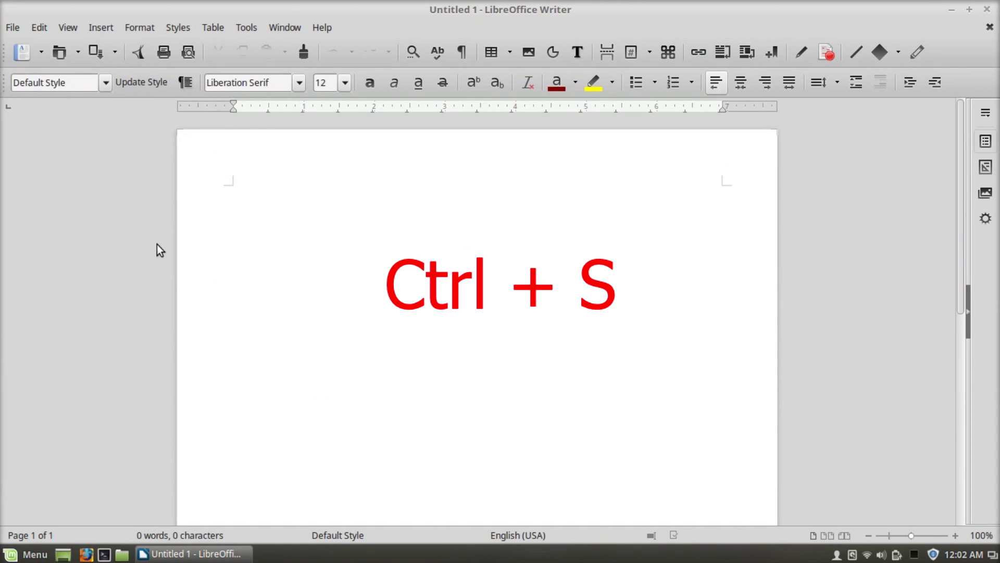
Step: Cancel the Save and Save As dialogs, then toggle print preview on and off
key("ctrl+s")
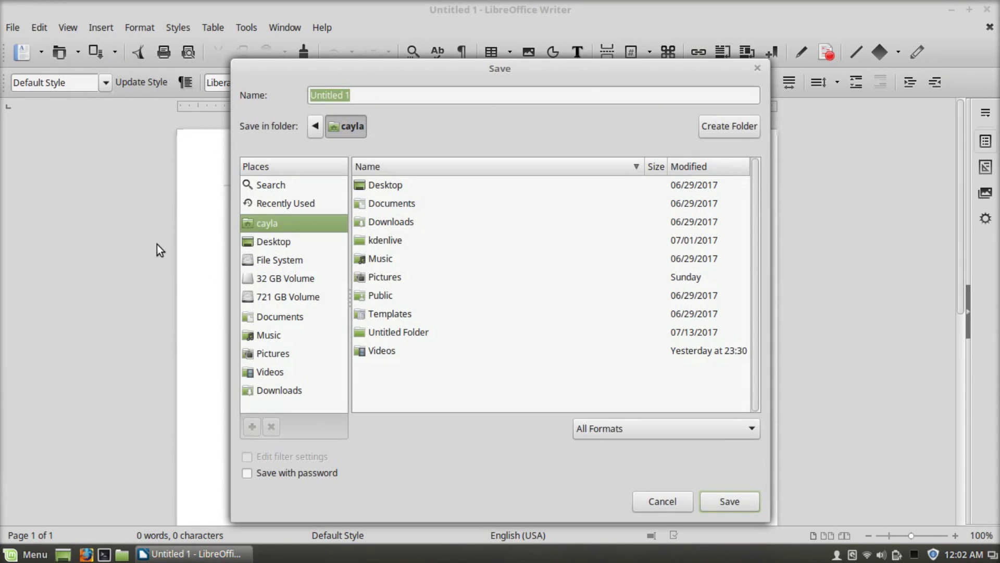
left_click(677, 501)
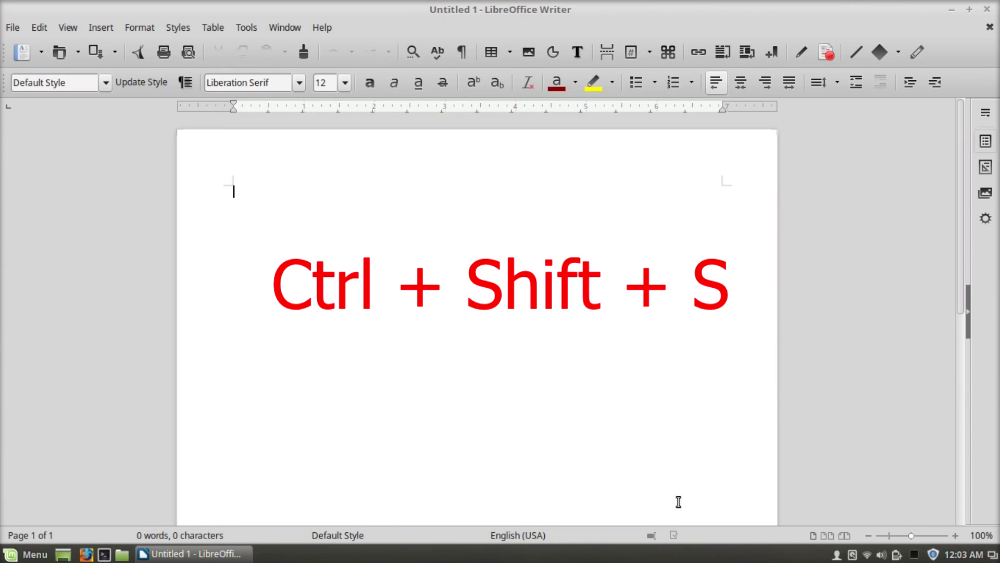
key("ctrl+shift+s")
left_click(674, 501)
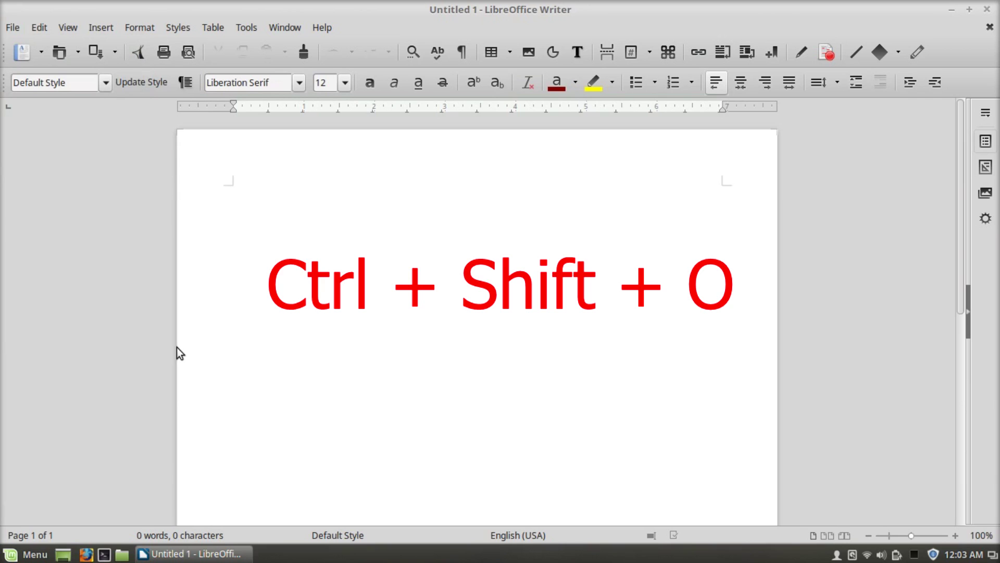
key("ctrl+shift+o")
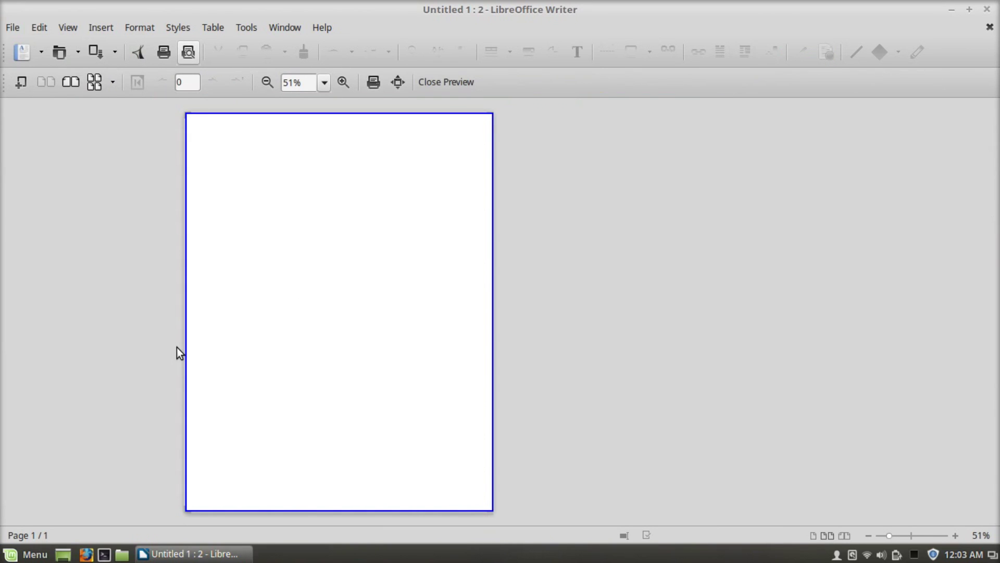
key("ctrl+p")
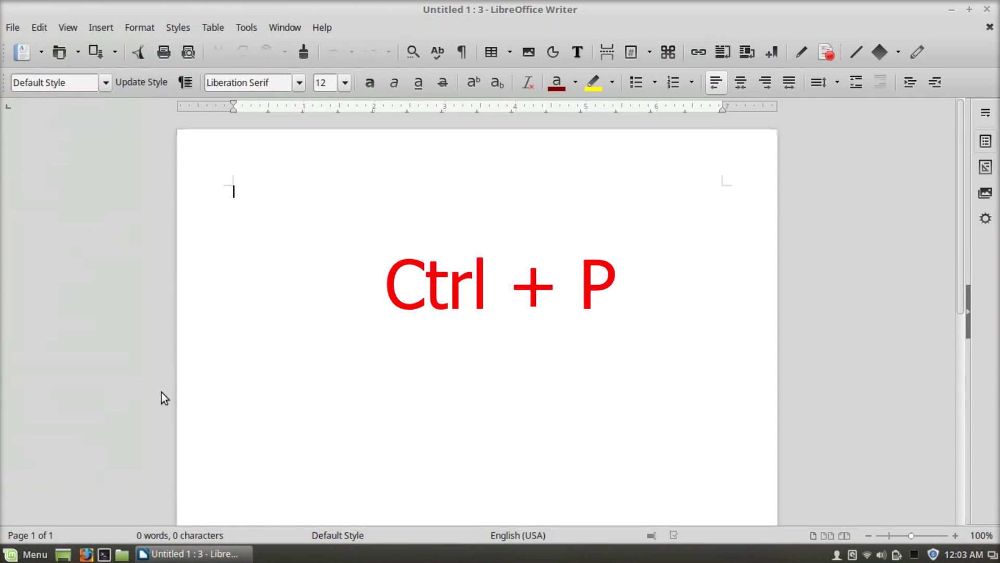
Step: Browse the Print dialog's Writer, Page Layout and other option tabs, then cancel printing
key("ctrl+p")
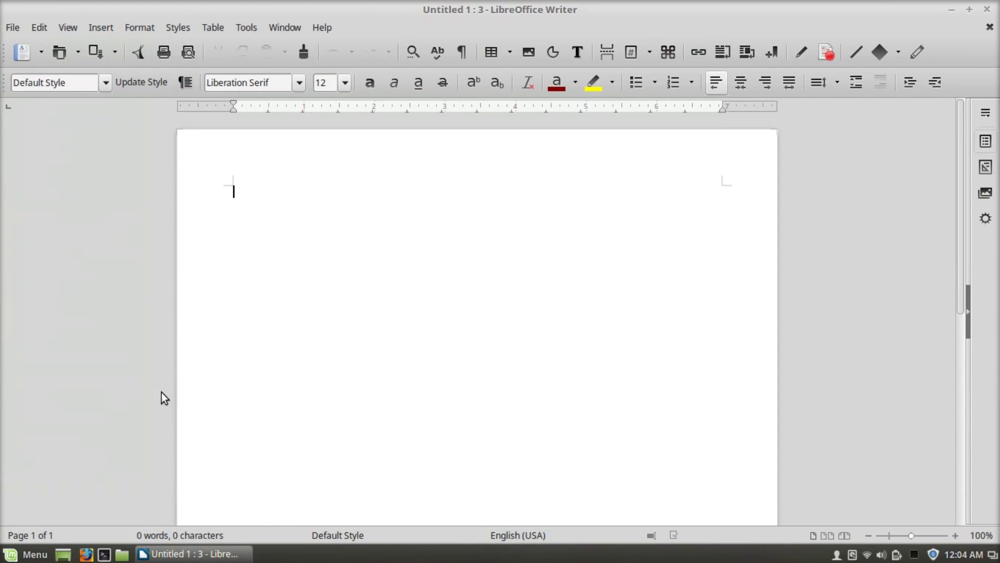
left_click(513, 120)
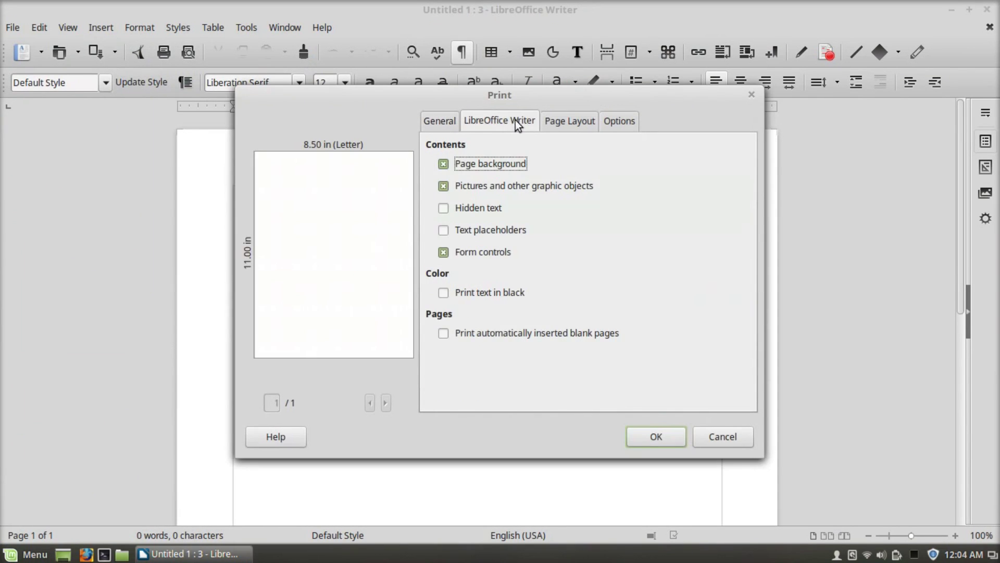
left_click(570, 121)
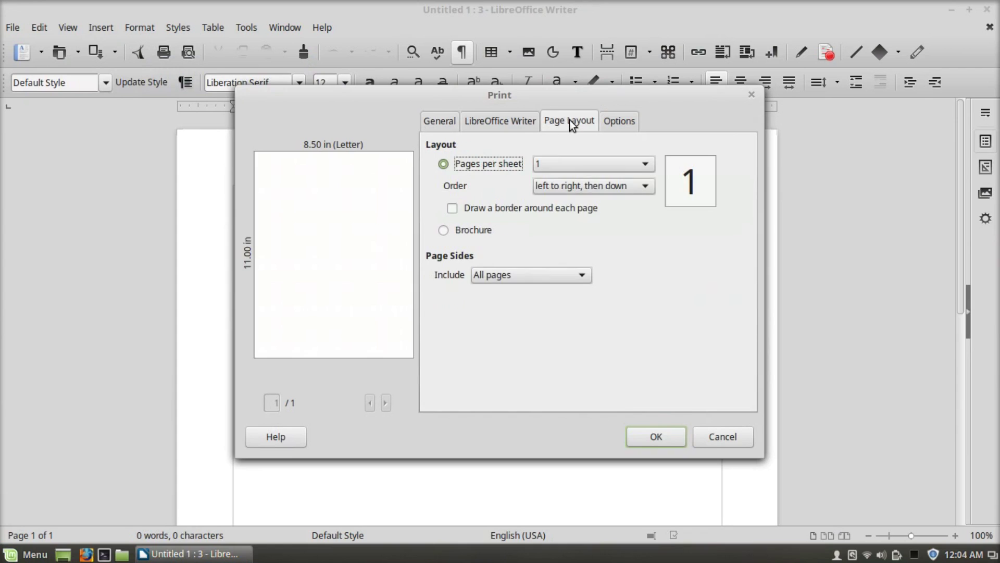
left_click(619, 120)
left_click(711, 436)
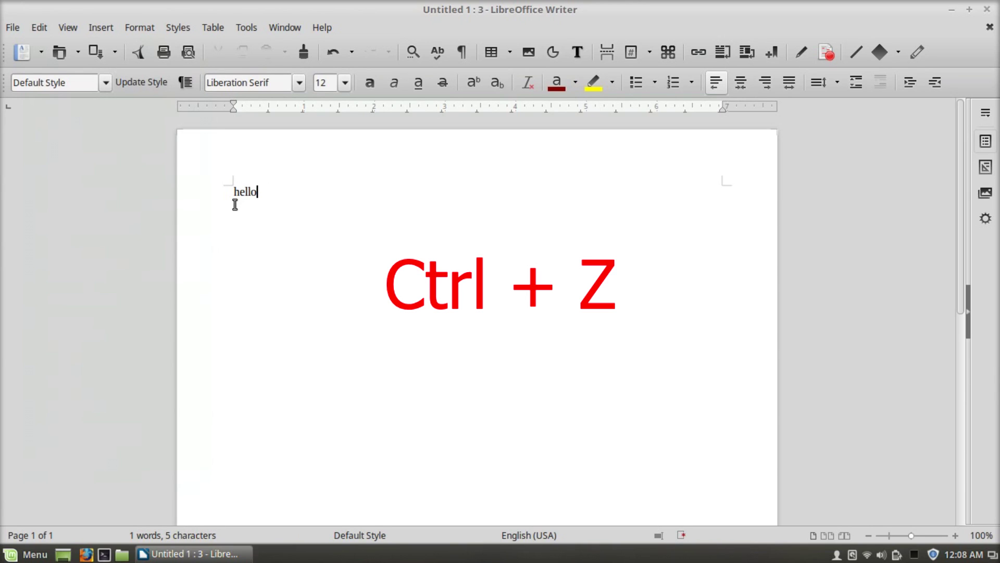
Step: Undo, redo and repeat typing hello, then remove the repeated copy
key("ctrl+z")
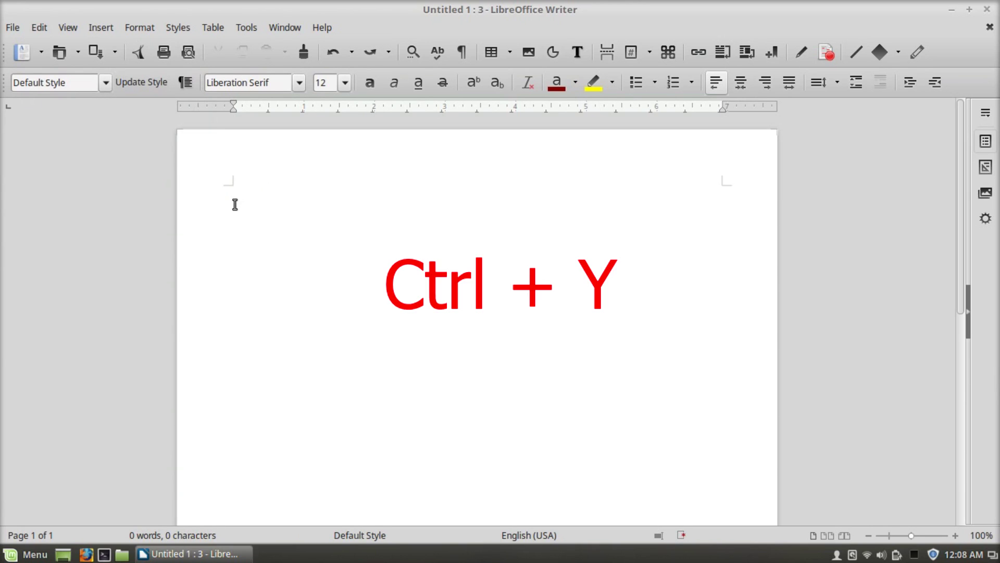
key("ctrl+y")
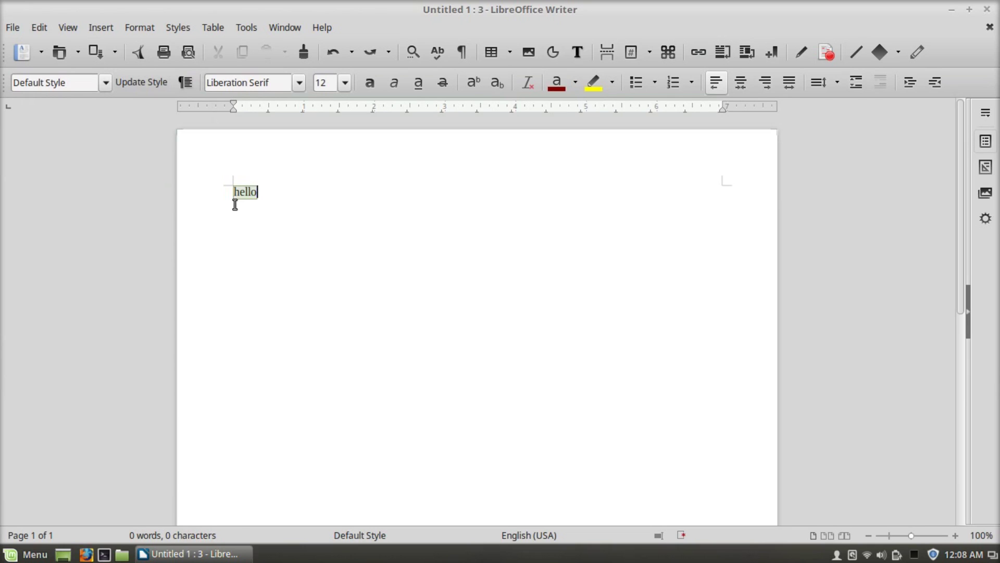
key("ctrl+shift+y")
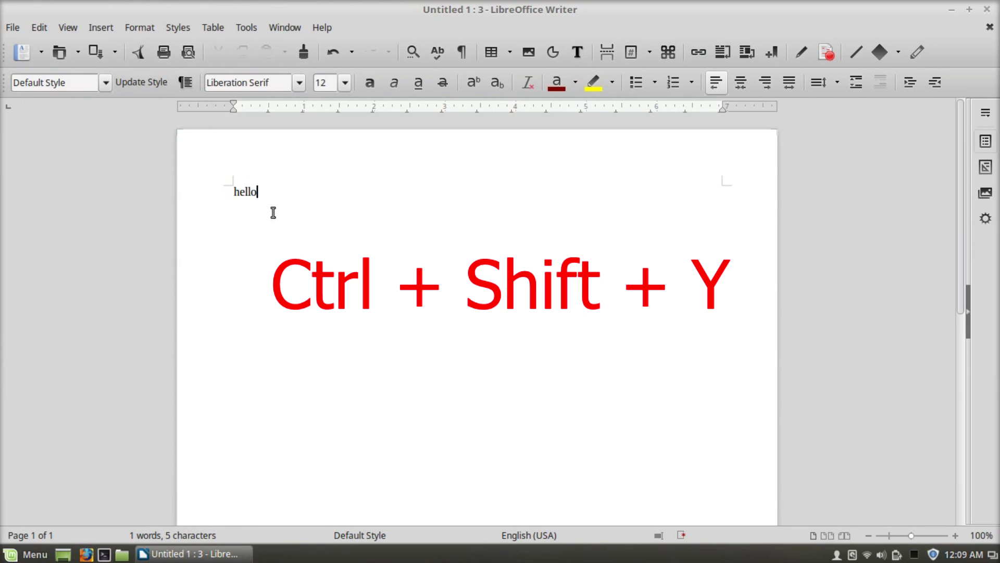
key("ctrl+shift+y")
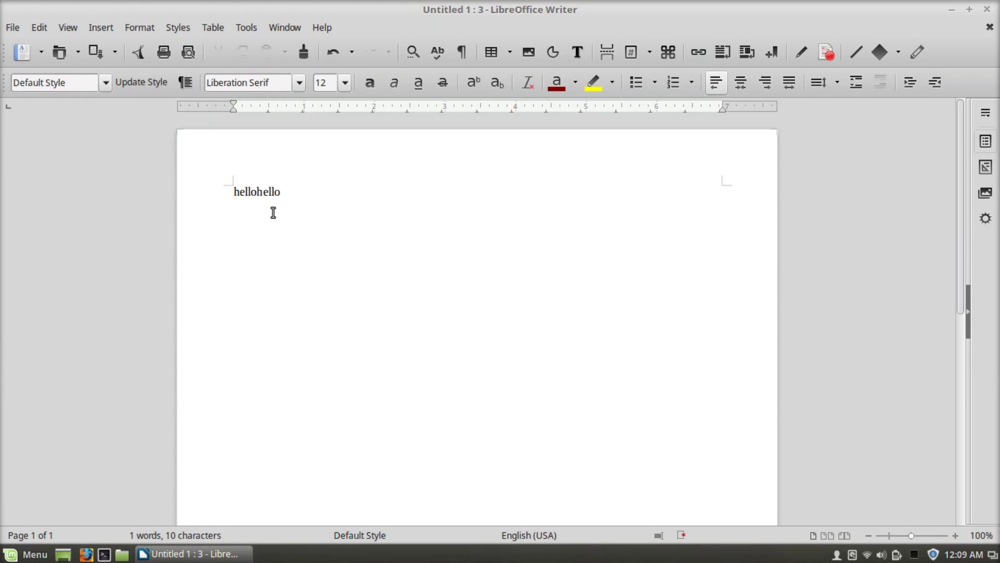
key("BackSpace")
key("BackSpace")
Step: Cut and paste hello, paste a copied second hello and delete it, then open Paste Special
left_click_drag(257, 192, 225, 184)
key("ctrl+x")
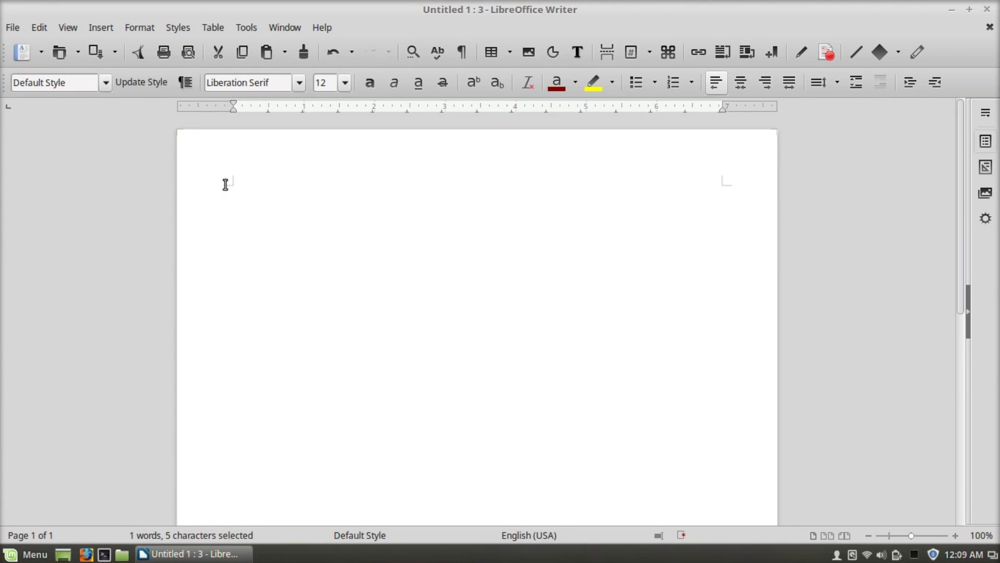
key("ctrl+v")
double_click(234, 192)
key("ctrl+c")
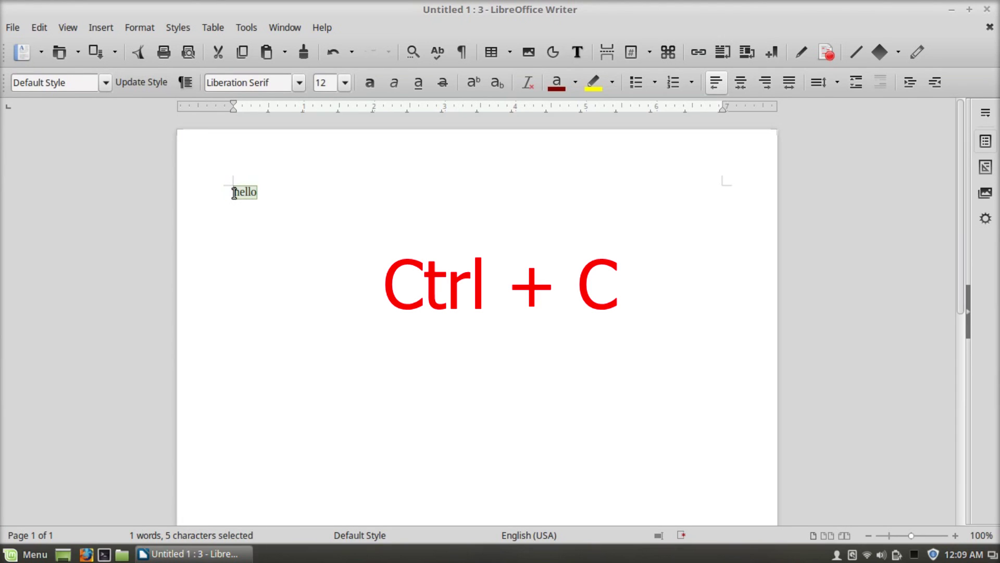
left_click(270, 190)
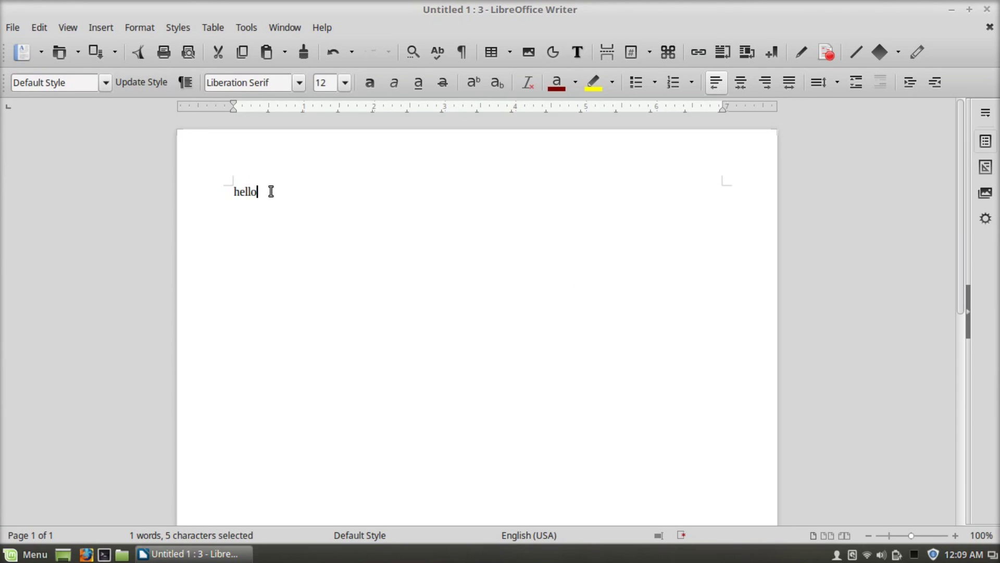
key("ctrl+v")
key("BackSpace")
key("BackSpace")
key("BackSpace")
key("BackSpace")
key("BackSpace")
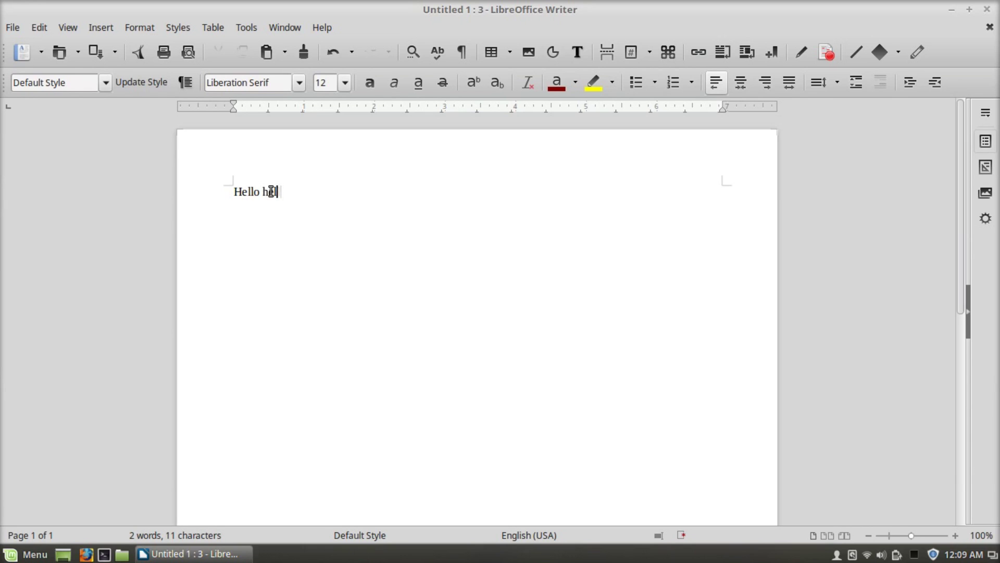
key("ctrl+shift+v")
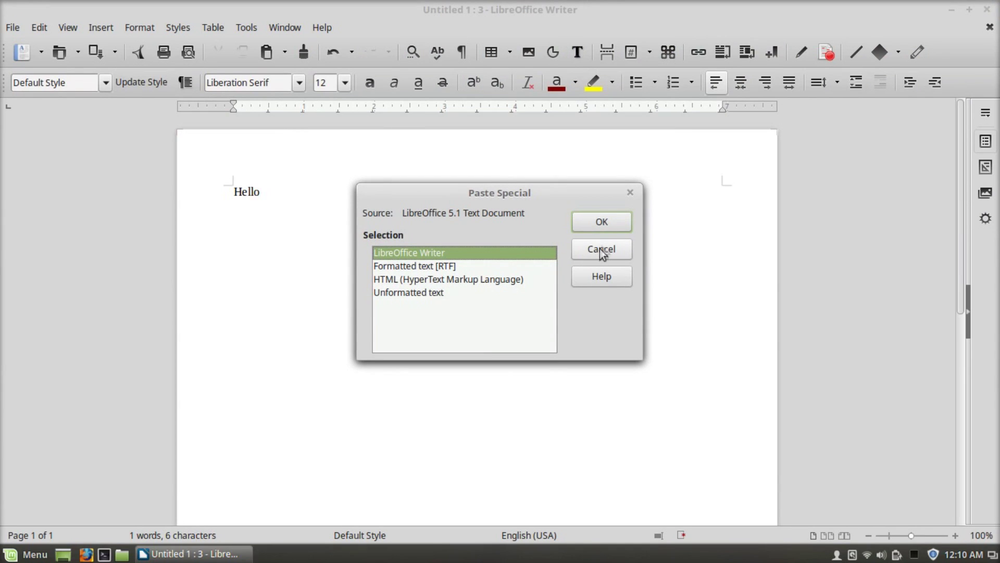
Step: Close Paste Special, type a sentence with the user's name, then delete it back to Hello
left_click(602, 249)
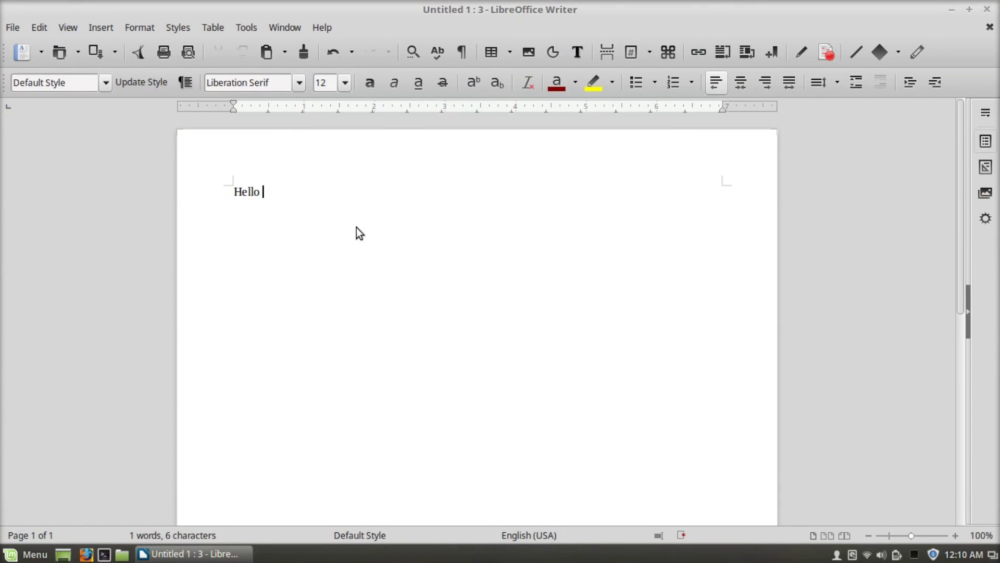
type("my name is cayla")
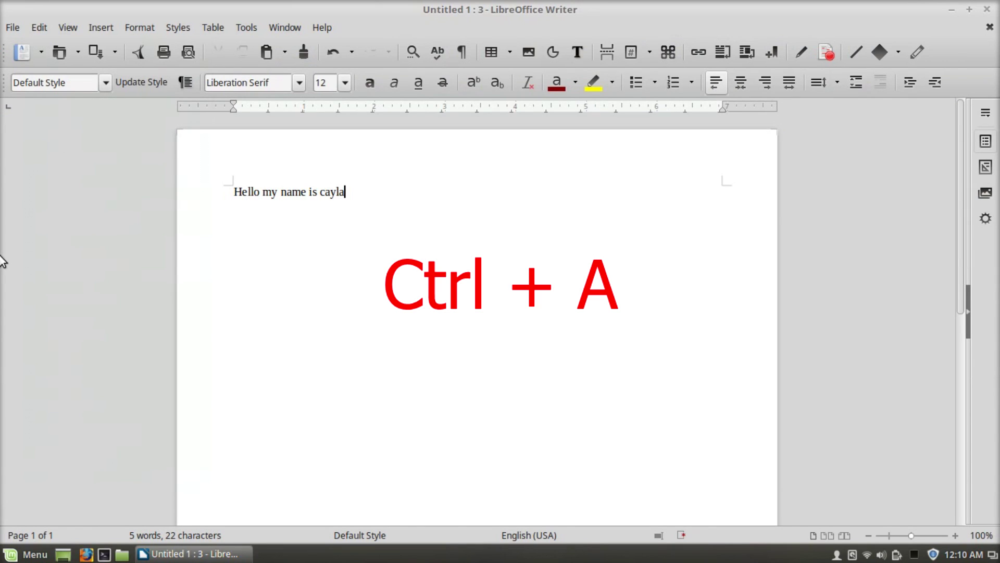
key("ctrl+a")
left_click(365, 192)
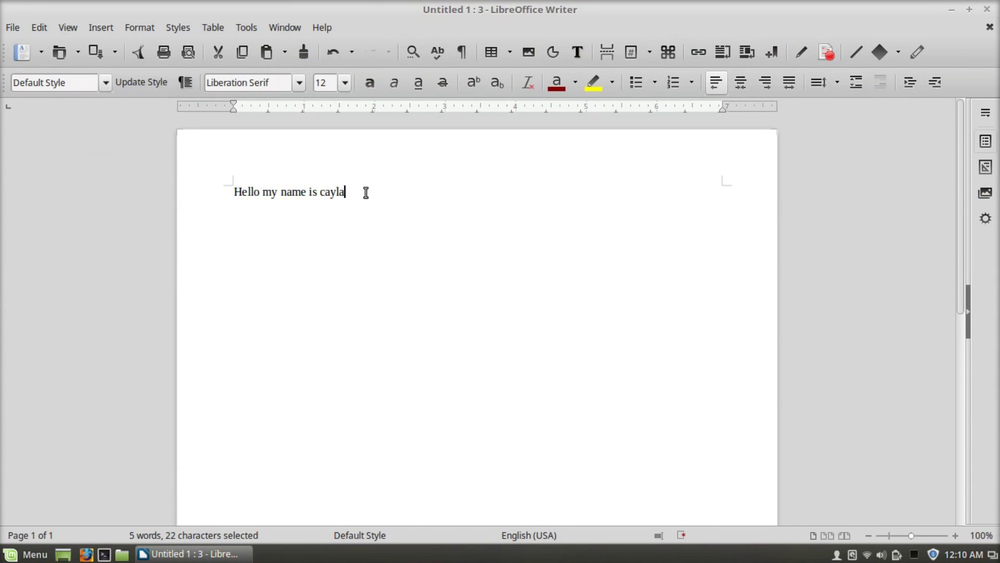
key("BackSpace")
key("BackSpace")
key("BackSpace")
key("BackSpace")
key("BackSpace")
key("BackSpace")
key("BackSpace")
key("BackSpace")
key("BackSpace")
key("BackSpace")
key("BackSpace")
key("BackSpace")
key("BackSpace")
key("BackSpace")
key("BackSpace")
key("BackSpace")
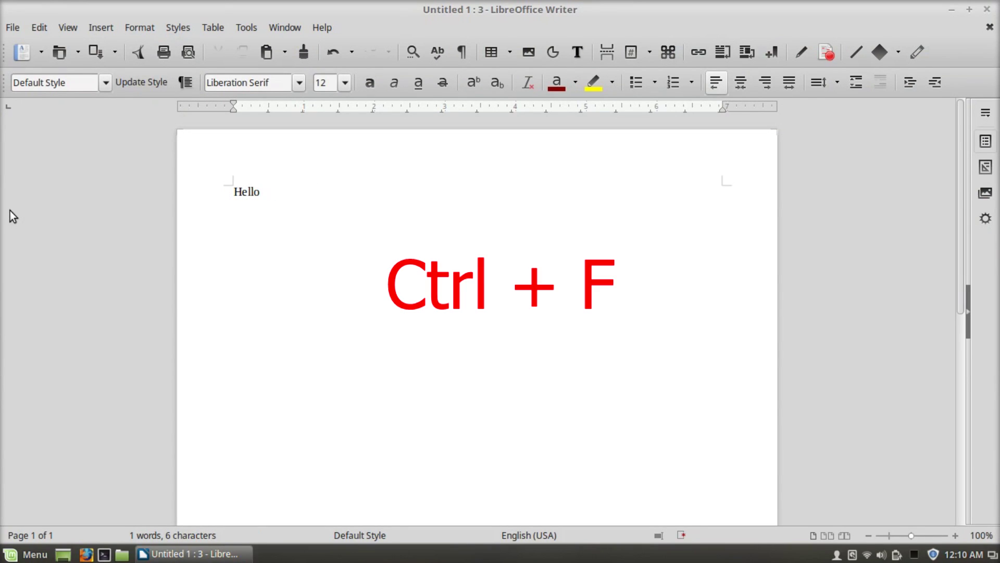
Step: Open and close the Find toolbar and Find & Replace, then toggle the ruler with Ctrl+Shift+R
key("ctrl+f")
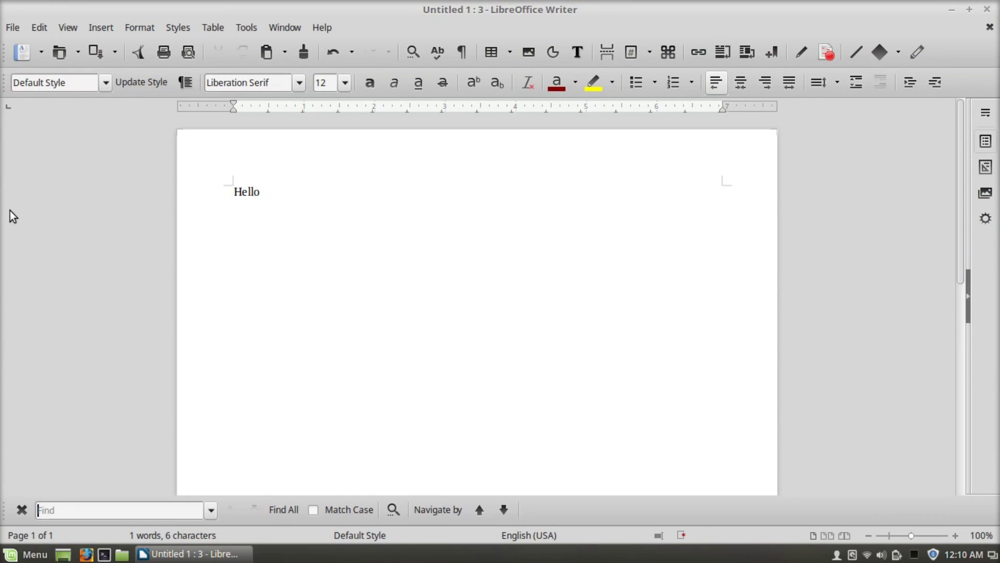
left_click(22, 509)
key("ctrl+h")
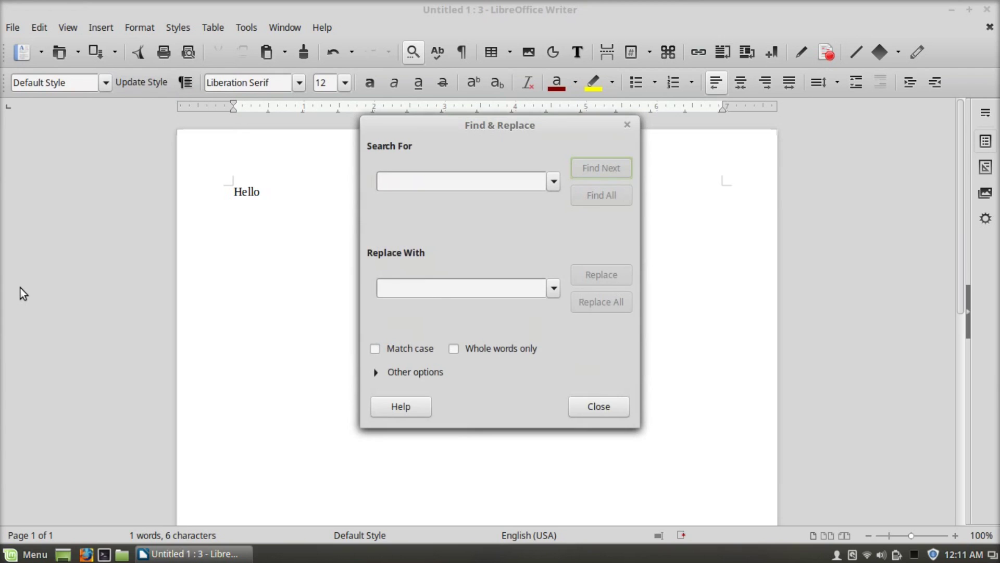
left_click(598, 406)
key("ctrl+shift+r")
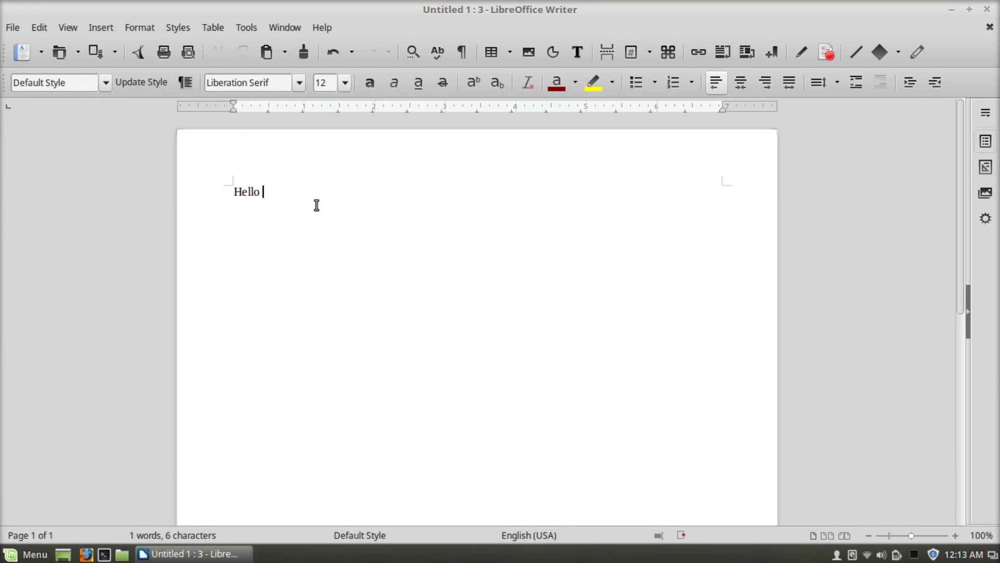
key("ctrl+shift+r")
Step: Open and close the Styles sidebar, Navigator and Data Sources panels, then go full-screen
key("F11")
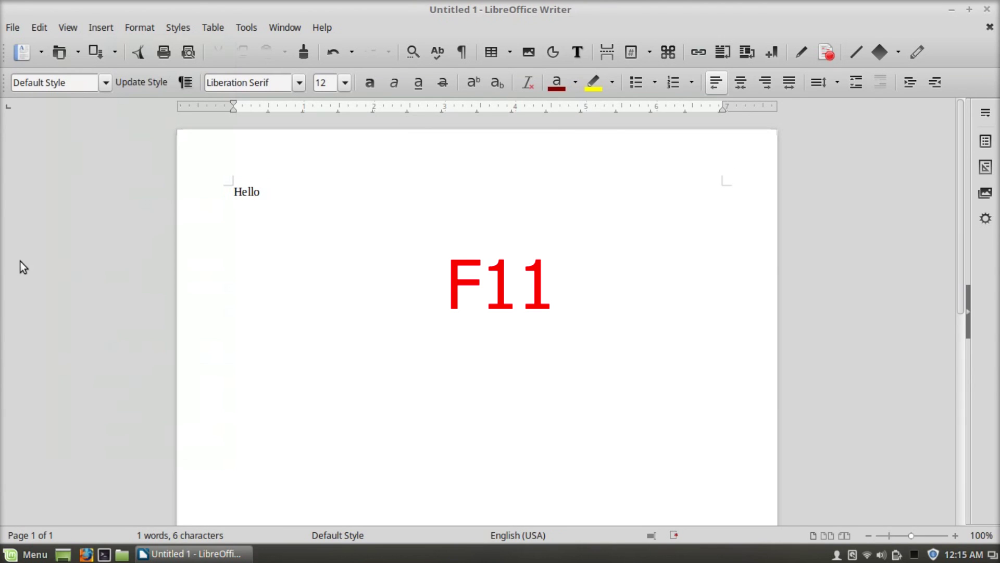
key("F11")
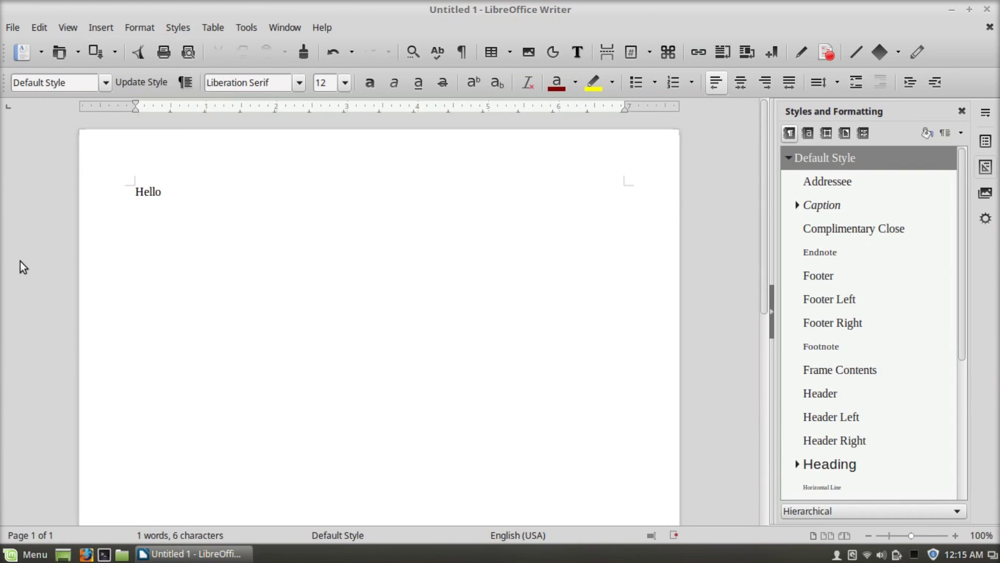
key("F5")
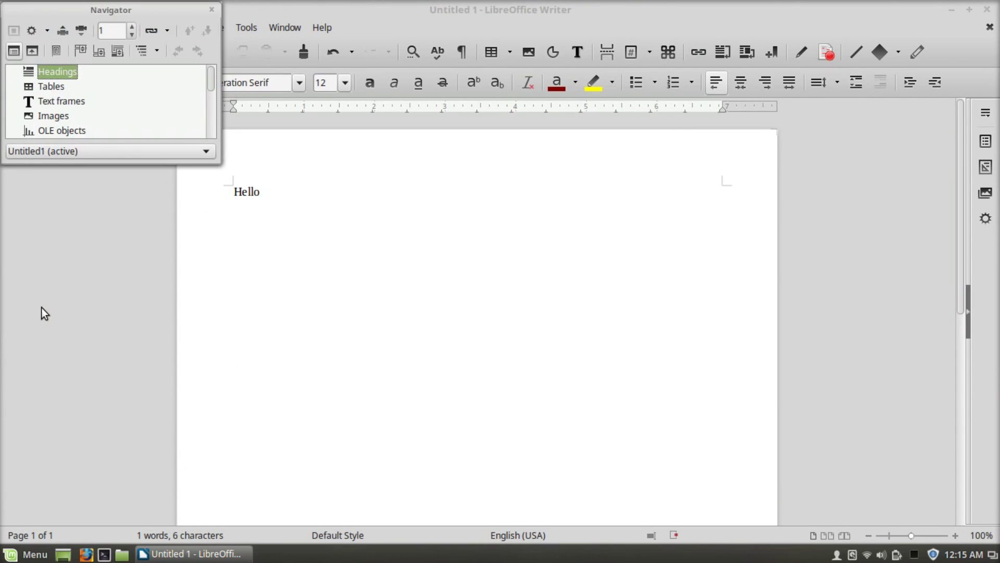
key("F4")
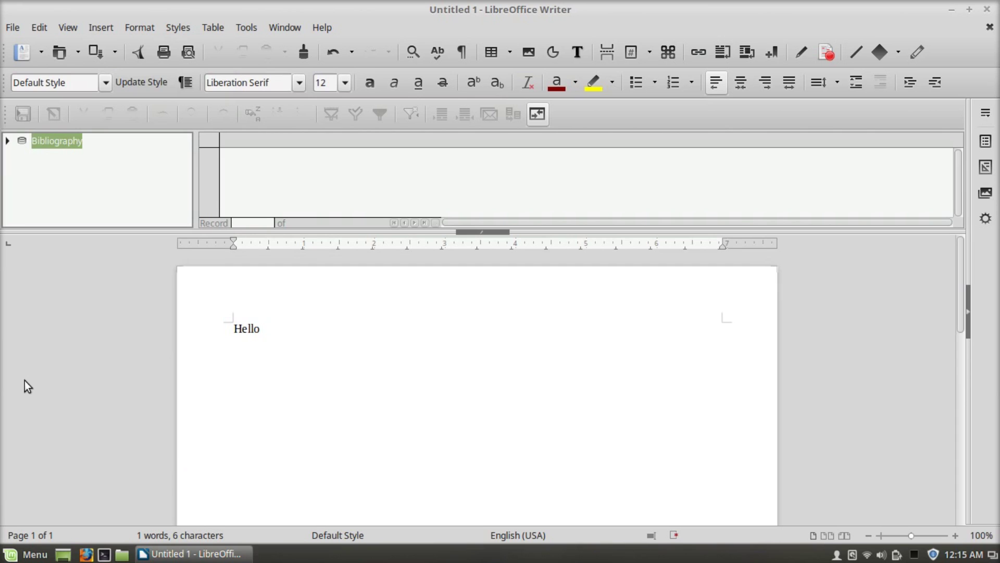
key("ctrl+shift+F4")
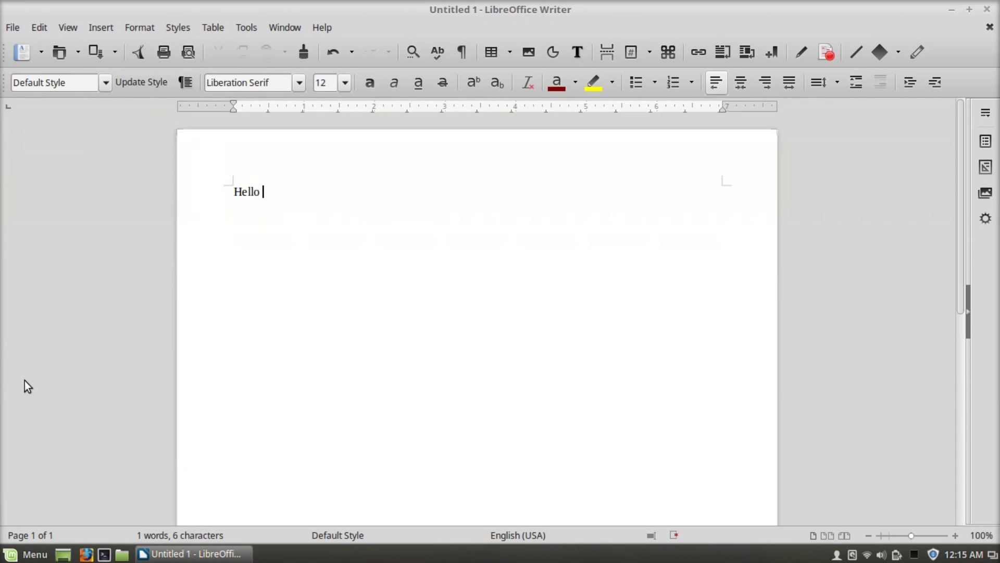
key("ctrl+shift+j")
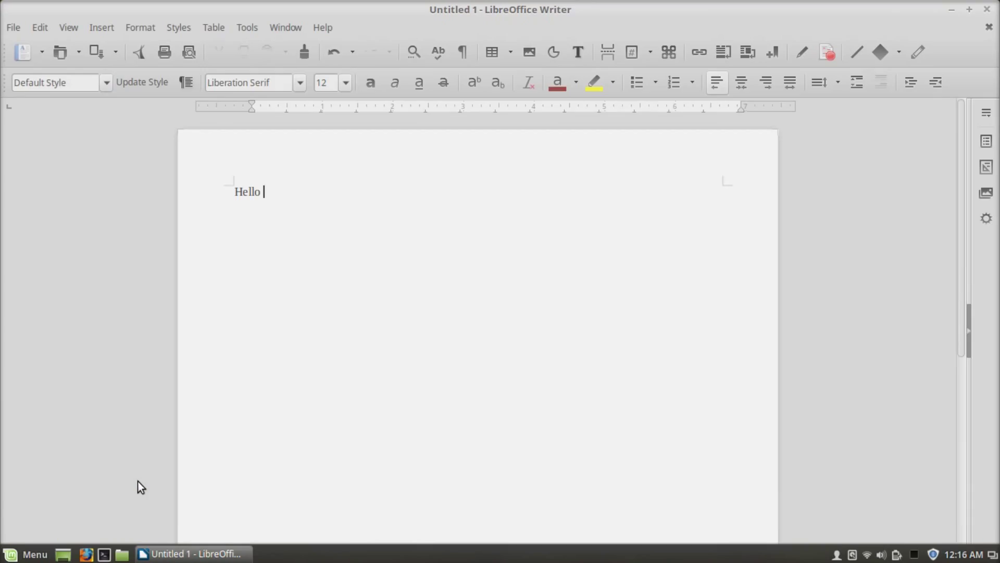
Step: Leave full-screen view, then insert and remove a page break after Hello
key("ctrl+Return")
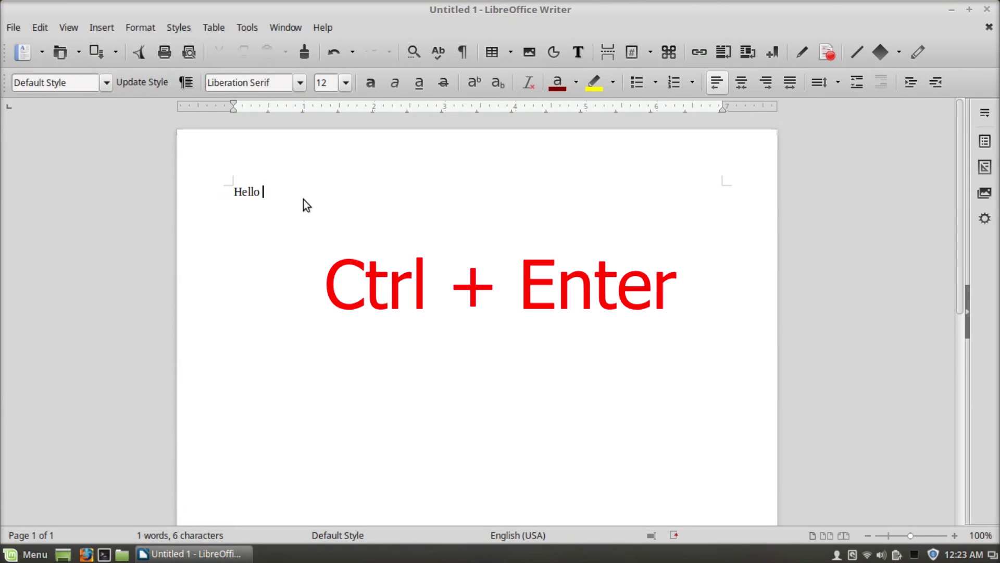
key("ctrl+Return")
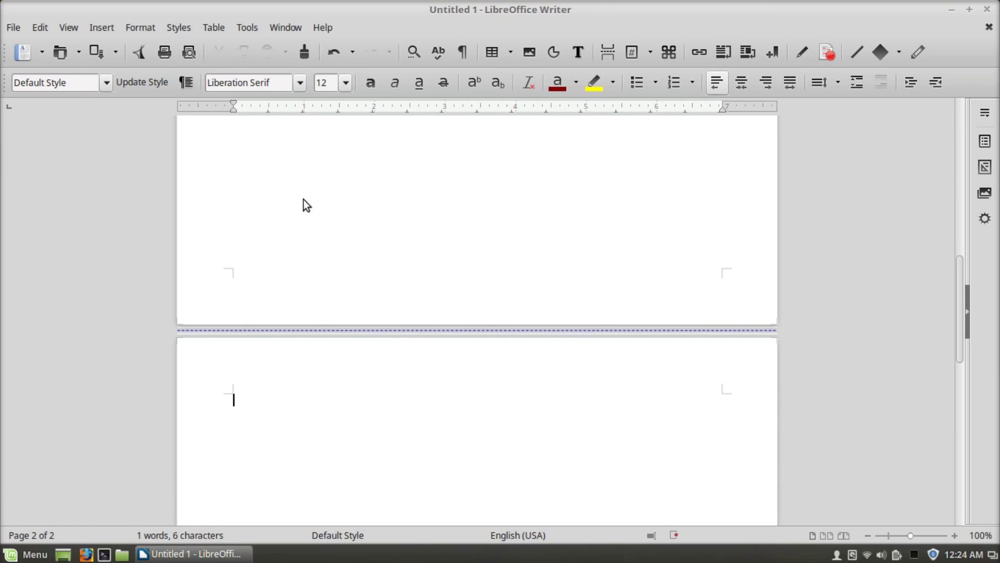
key("BackSpace")
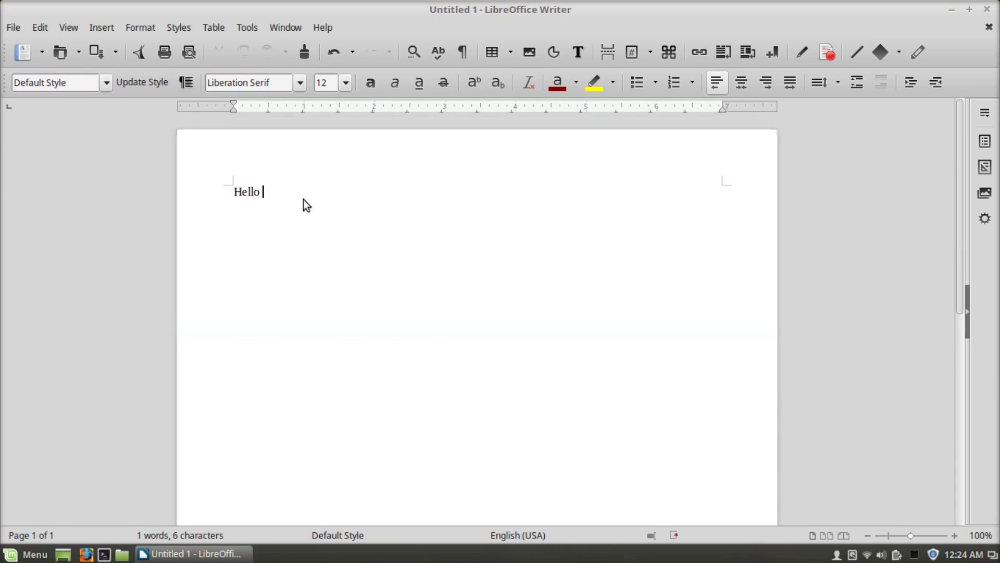
Step: Insert and dismiss an empty comment, then add a page header and choose Delete Header
key("ctrl+alt+c")
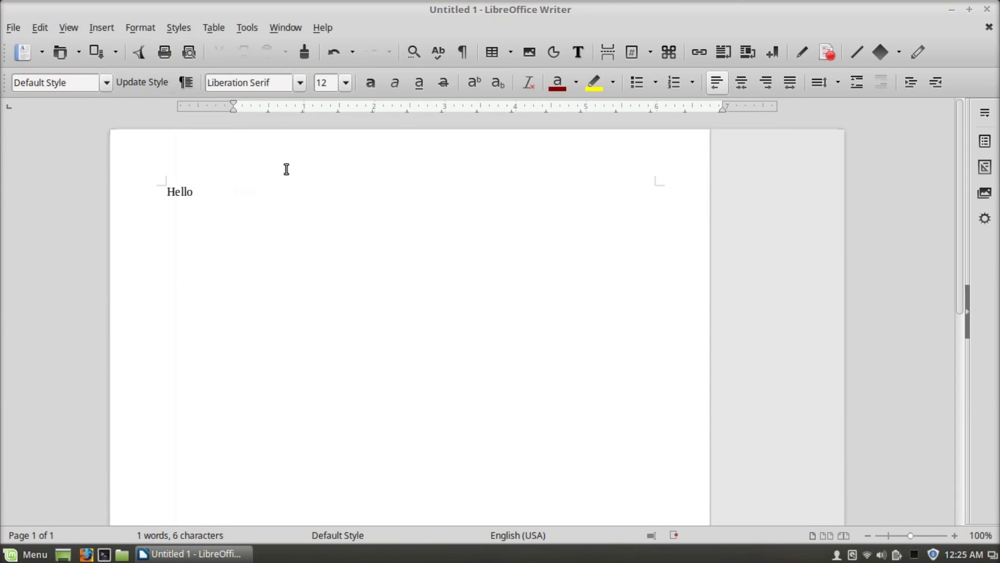
left_click(199, 185)
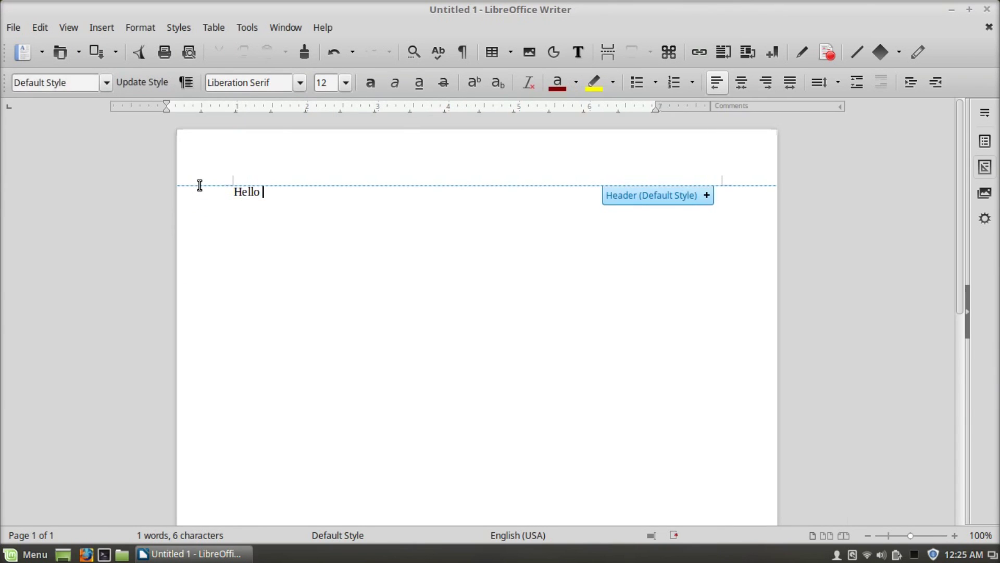
left_click(703, 196)
left_click(655, 272)
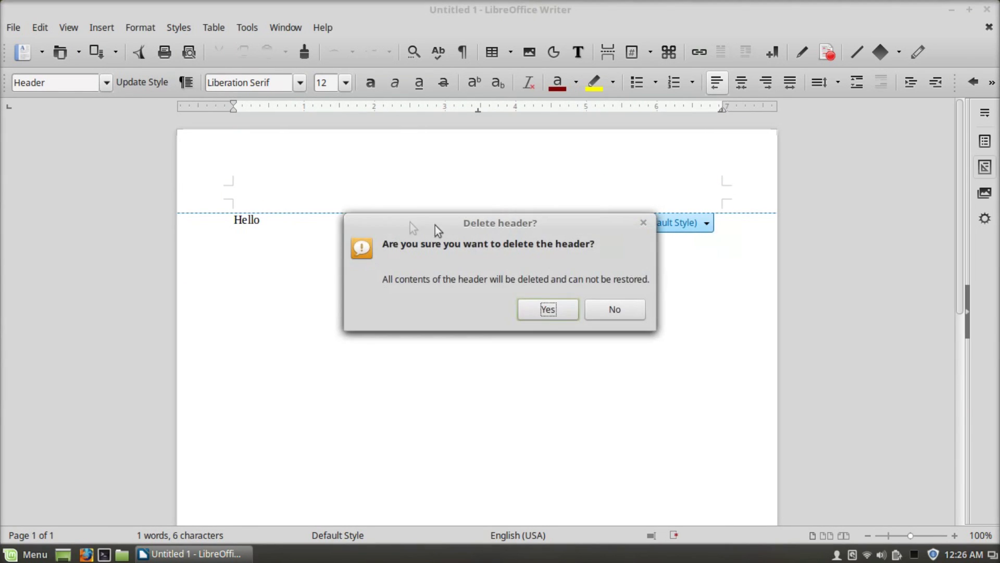
Step: Confirm deleting the header, then browse the Hyperlink dialog's Mail, Document and New Document options and close it
left_click(559, 311)
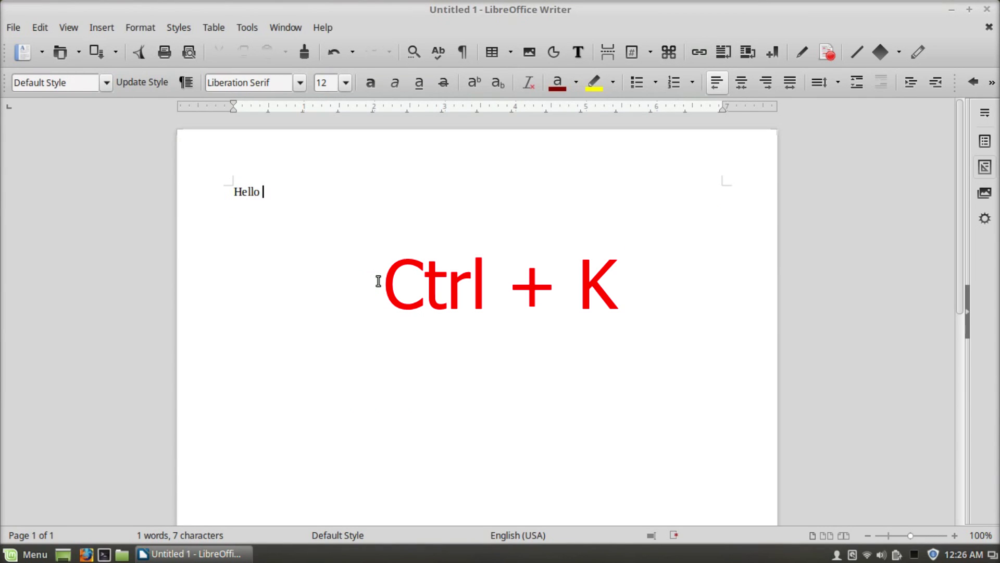
key("ctrl+k")
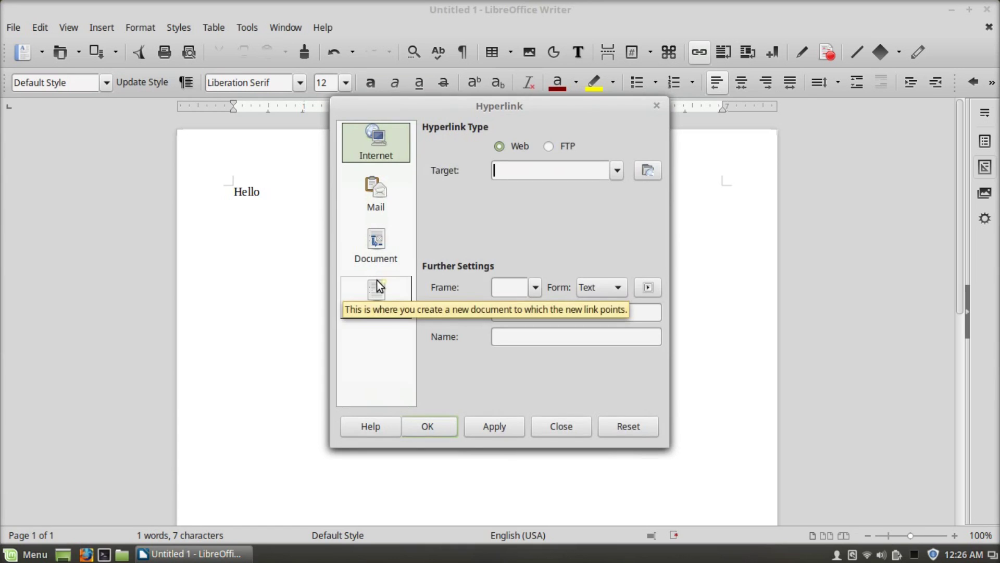
left_click(371, 197)
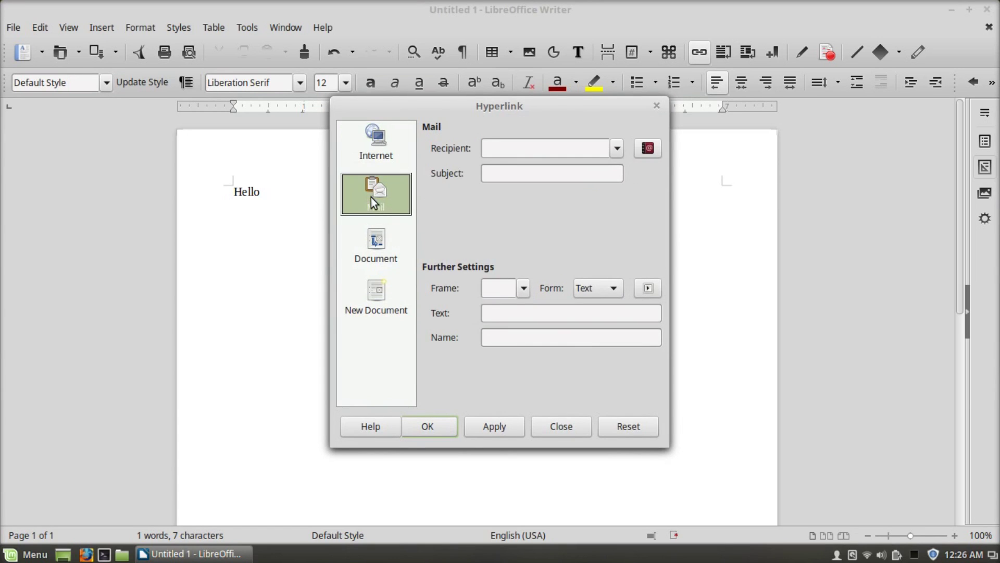
left_click(389, 232)
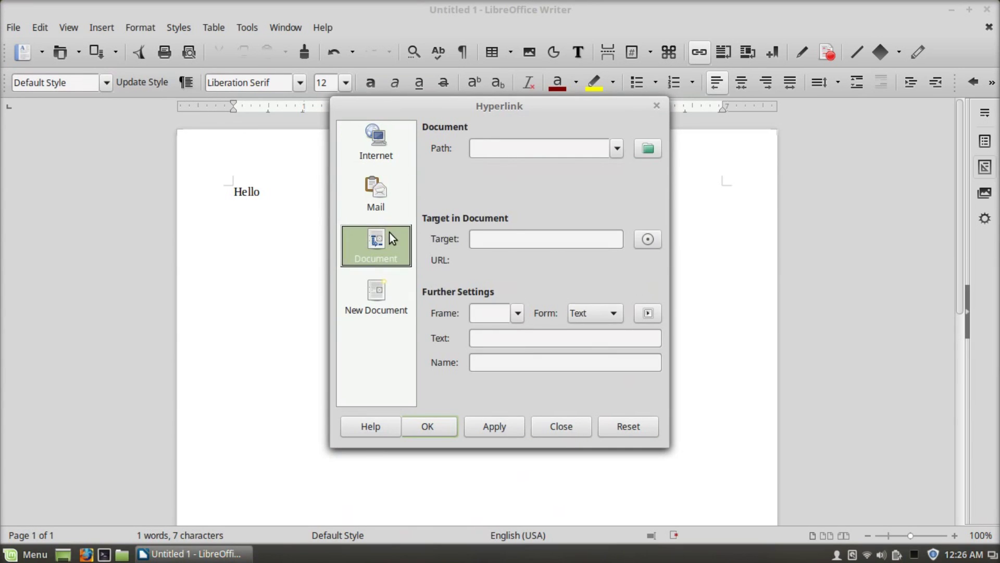
left_click(380, 289)
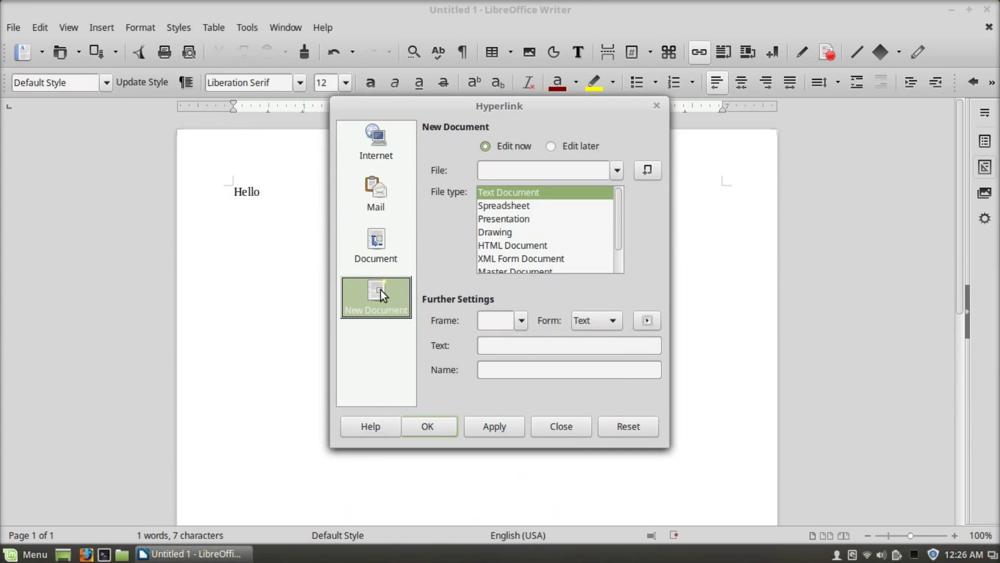
left_click(555, 430)
key("ctrl+F2")
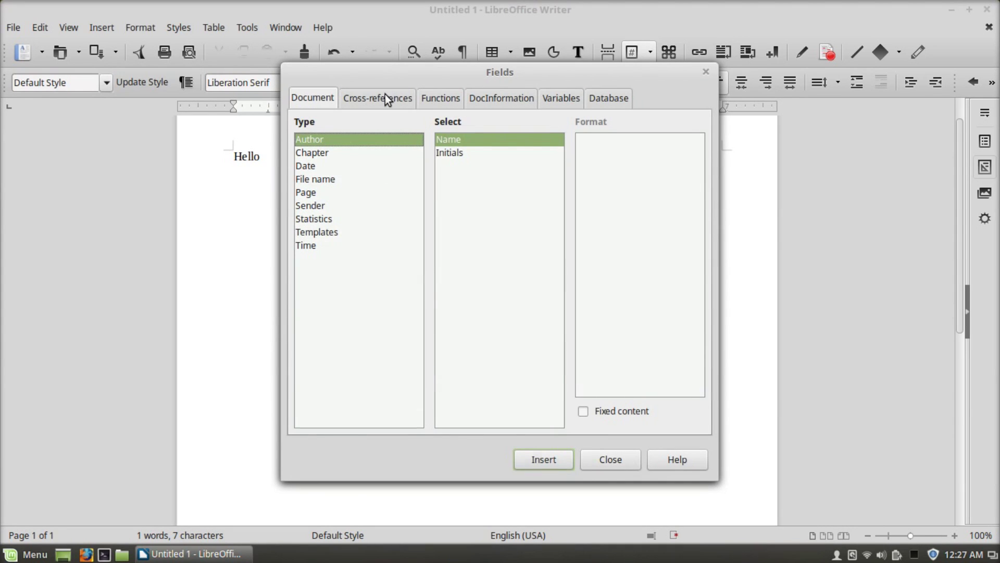
left_click(386, 96)
left_click(451, 101)
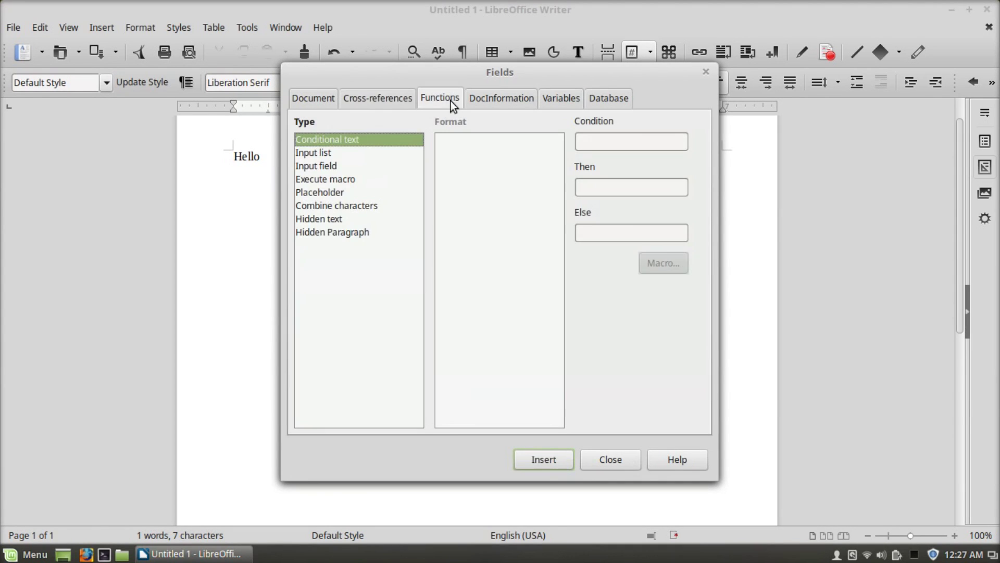
left_click(494, 100)
left_click(563, 102)
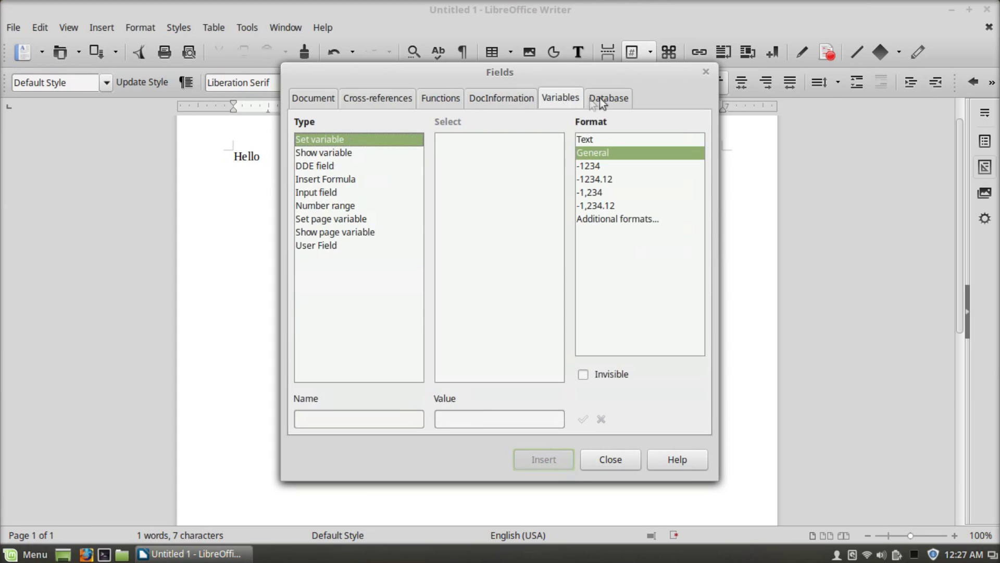
left_click(606, 98)
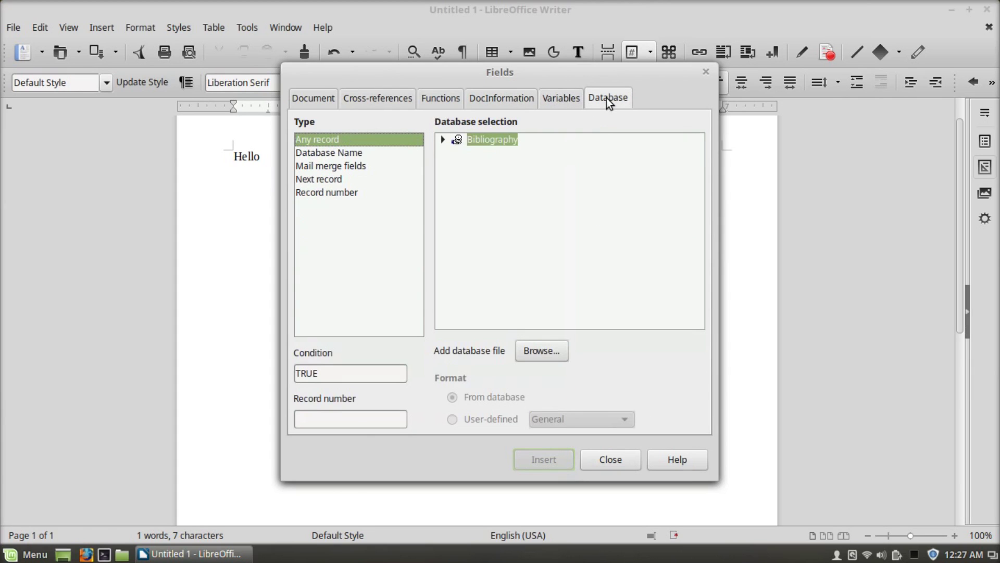
left_click(611, 459)
Step: Try bold, italic and underline on Hello, undoing each, then give it a double underline
left_click_drag(260, 156, 236, 155)
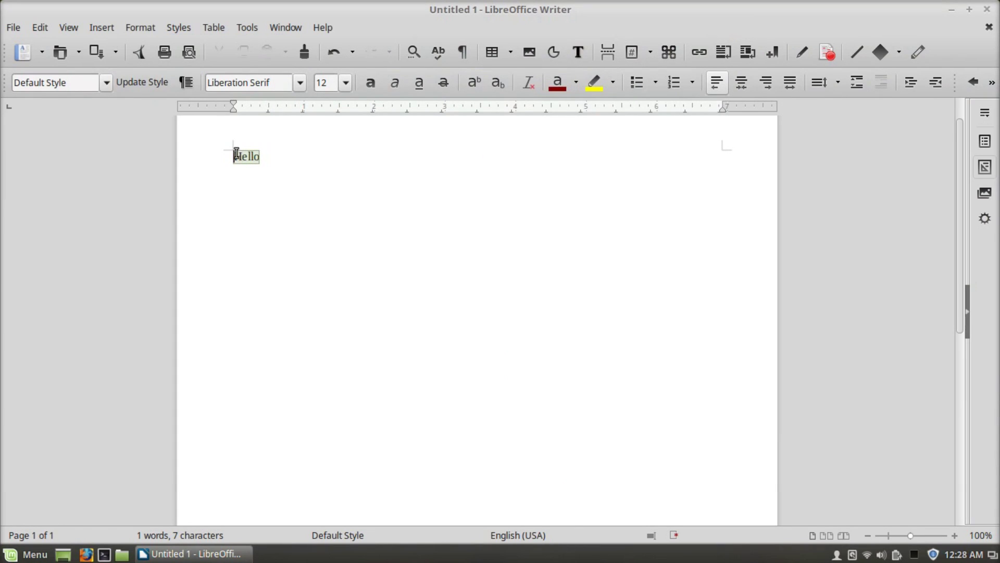
key("ctrl+b")
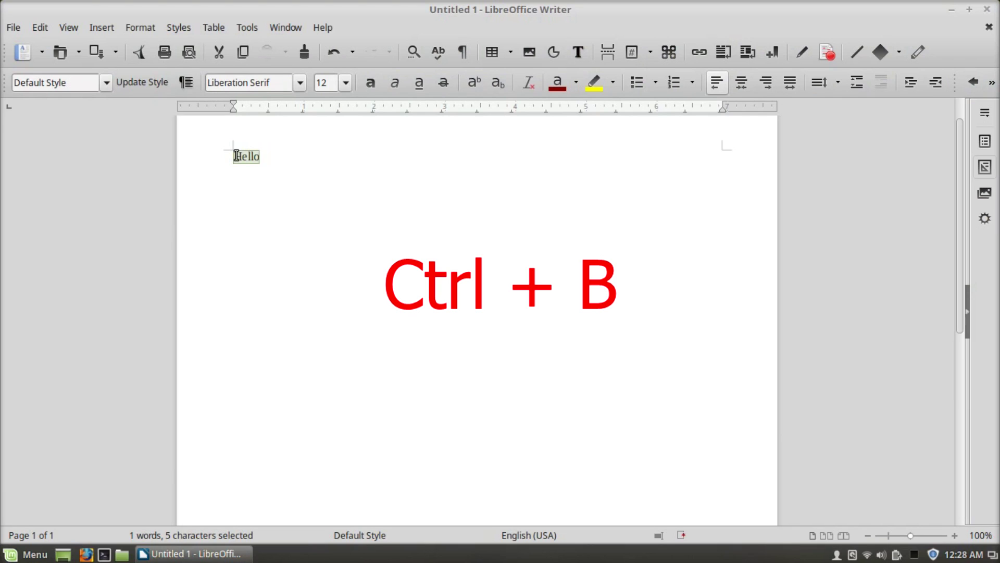
key("ctrl+b")
key("ctrl+z")
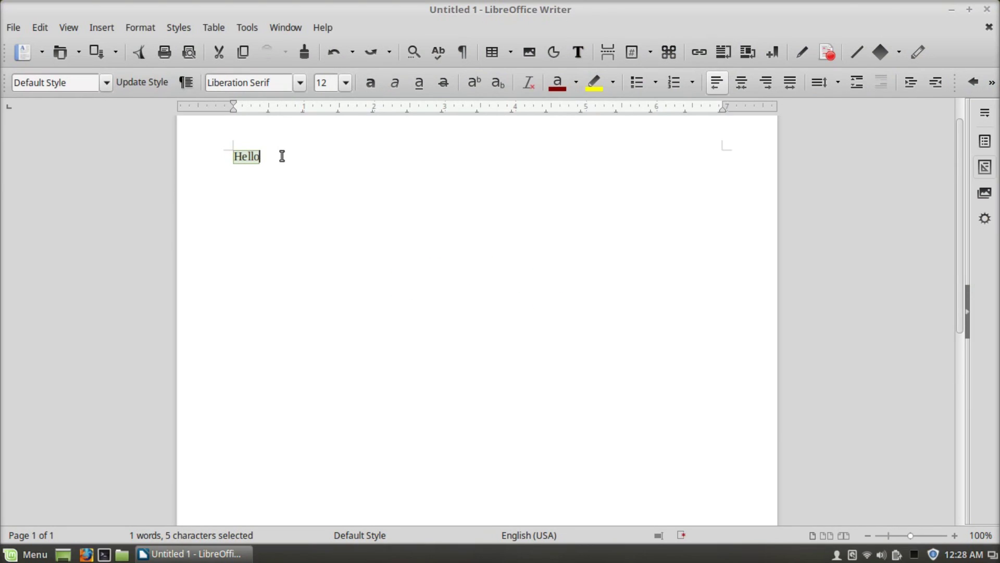
key("ctrl+i")
key("ctrl+z")
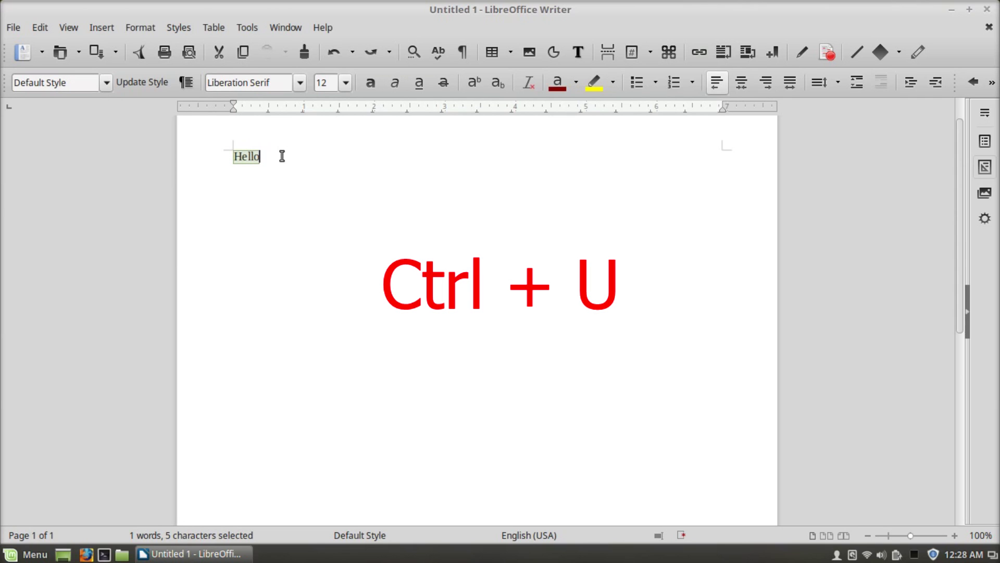
key("ctrl+u")
key("ctrl+z")
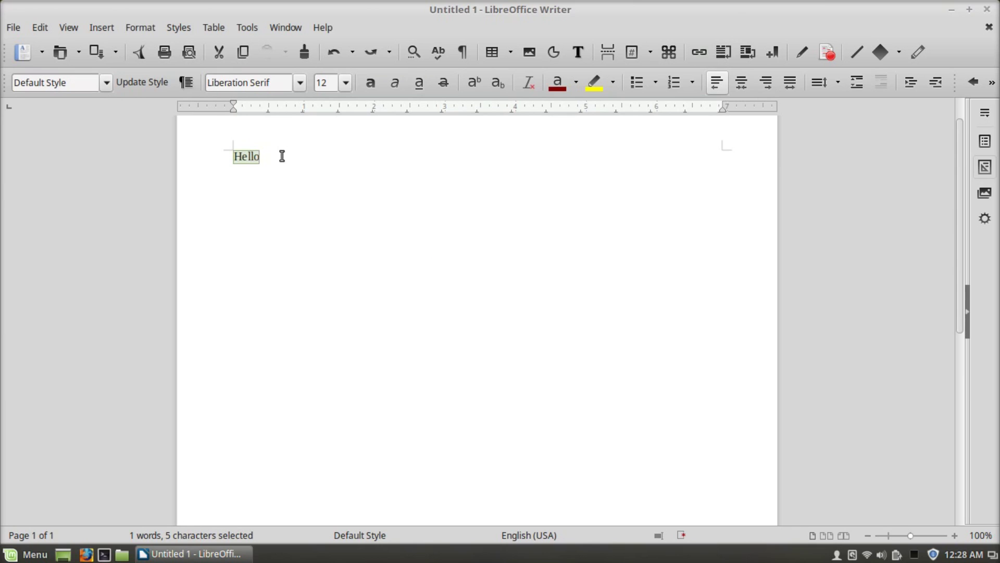
key("ctrl+d")
left_click(243, 156)
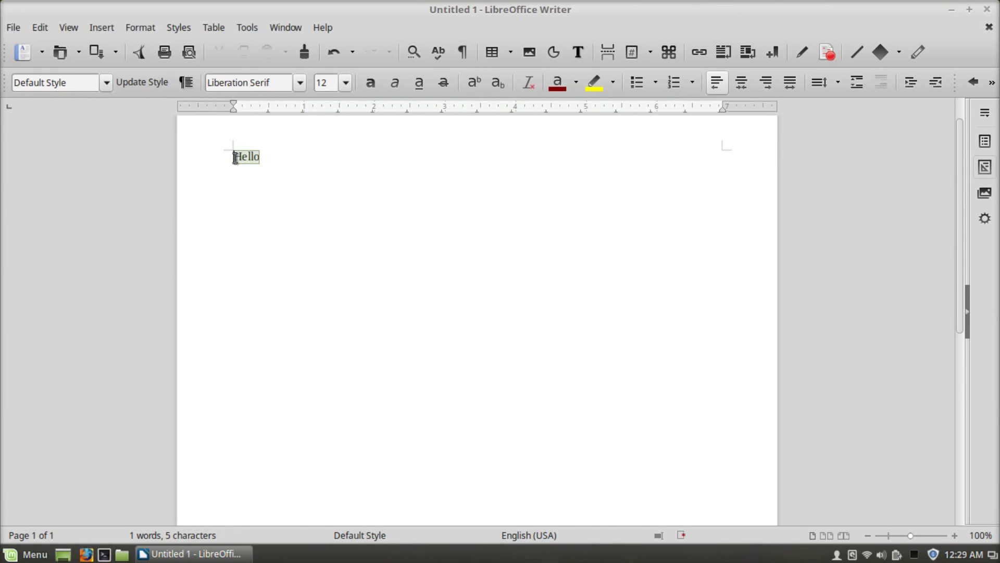
Step: Toggle Hello superscript and subscript on and off, then enlarge its font to 32 pt
key("ctrl+a")
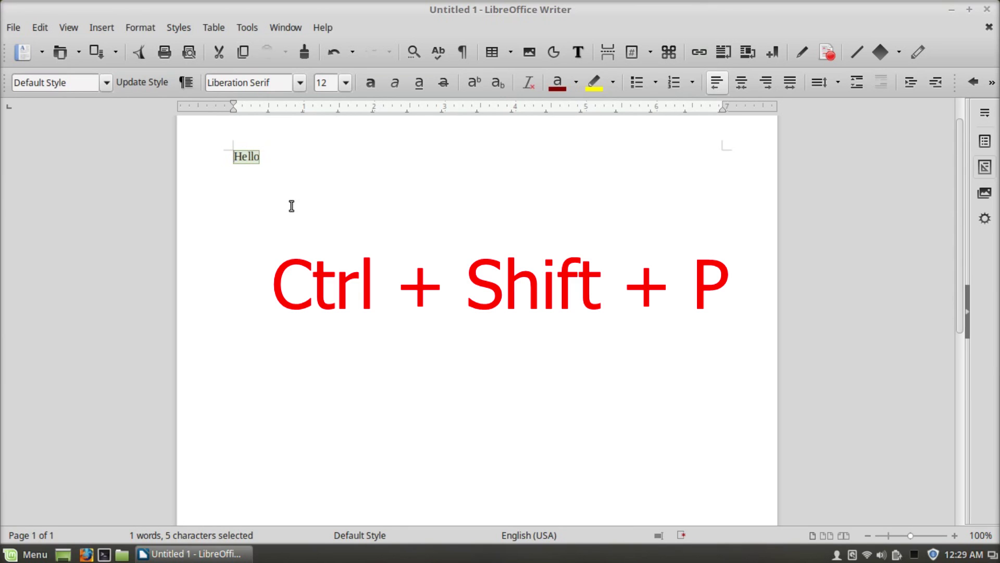
key("ctrl+shift+p")
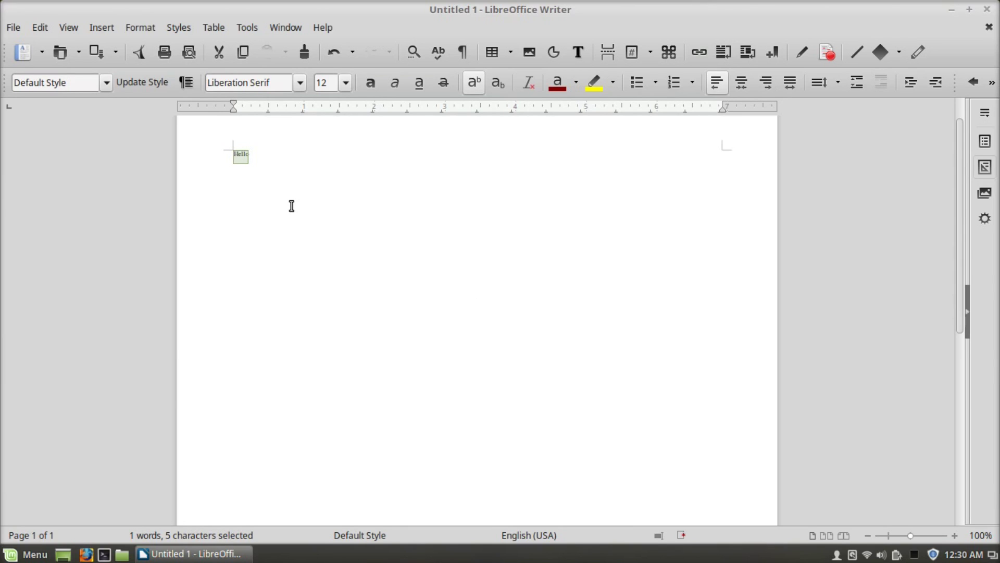
key("ctrl+shift+p")
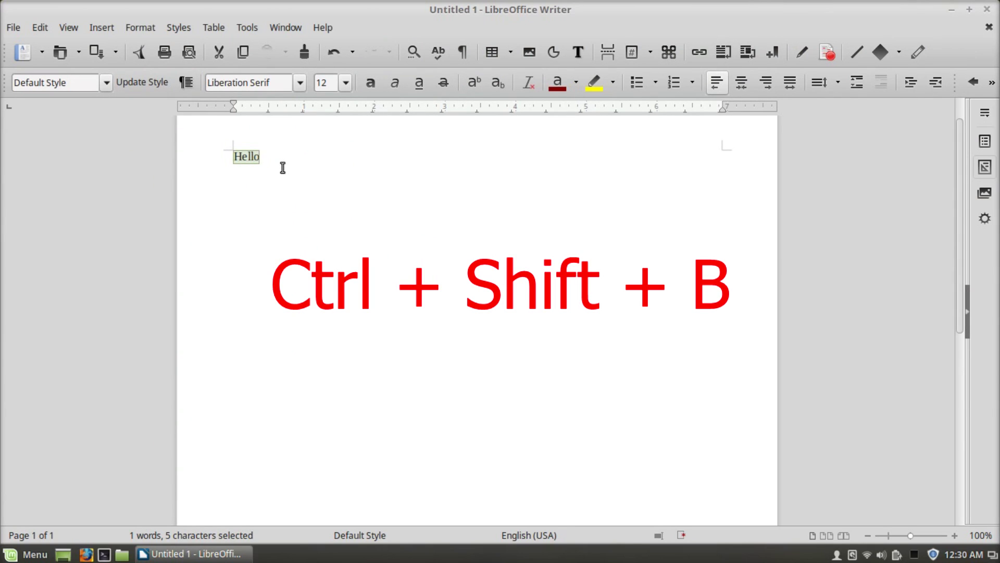
key("ctrl+shift+b")
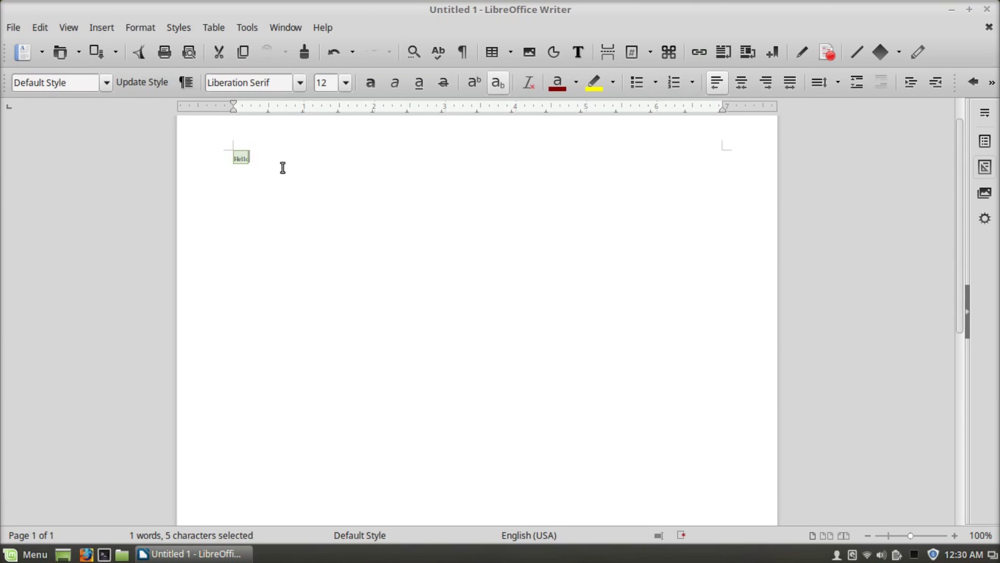
key("ctrl+shift+b")
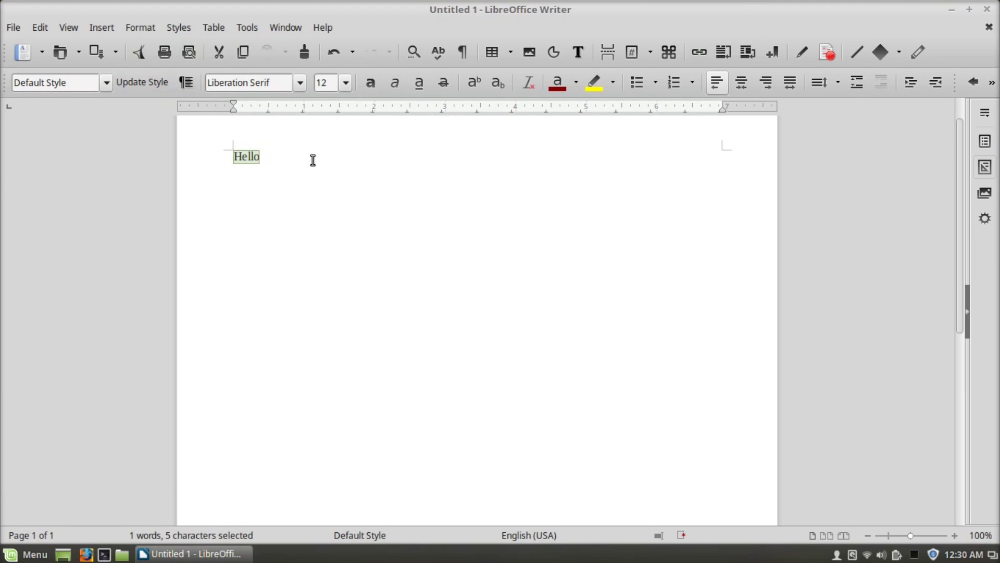
key("ctrl+bracketright")
key("ctrl+bracketright")
key("ctrl+bracketright")
key("ctrl+bracketright")
key("ctrl+bracketright")
key("ctrl+bracketright")
key("ctrl+bracketright")
key("ctrl+bracketright")
key("ctrl+bracketright")
key("ctrl+bracketright")
key("ctrl+bracketright")
key("ctrl+bracketright")
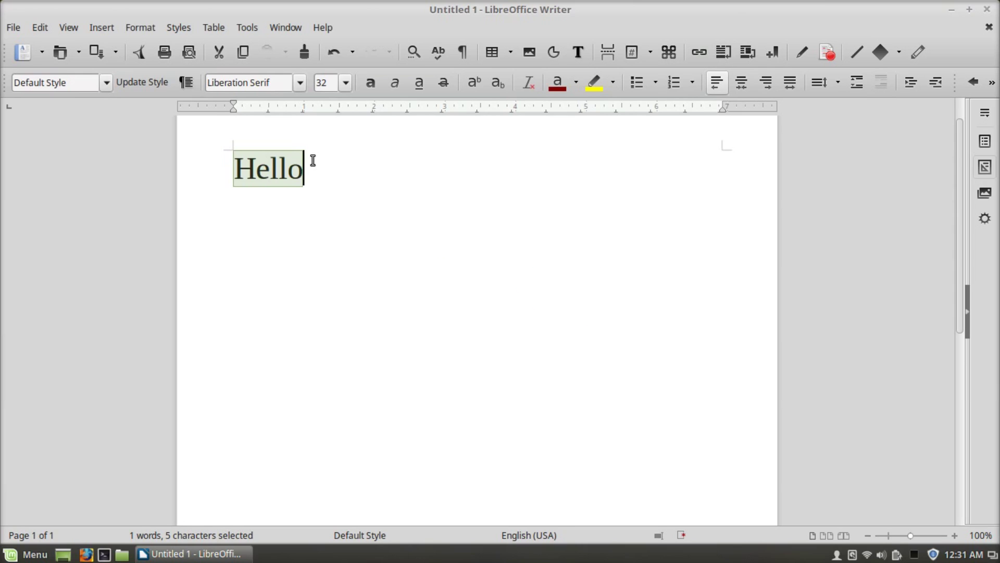
key("ctrl+bracketleft")
key("ctrl+bracketleft")
key("ctrl+bracketleft")
key("ctrl+bracketleft")
key("ctrl+bracketleft")
key("ctrl+bracketleft")
key("ctrl+bracketleft")
key("ctrl+bracketleft")
key("ctrl+bracketleft")
key("ctrl+bracketleft")
key("ctrl+bracketleft")
key("ctrl+bracketleft")
key("ctrl+bracketleft")
key("ctrl+bracketleft")
key("ctrl+bracketleft")
key("ctrl+bracketleft")
key("ctrl+bracketleft")
key("ctrl+bracketleft")
key("ctrl+bracketleft")
key("ctrl+bracketleft")
key("ctrl+bracketleft")
key("ctrl+bracketleft")
key("ctrl+bracketleft")
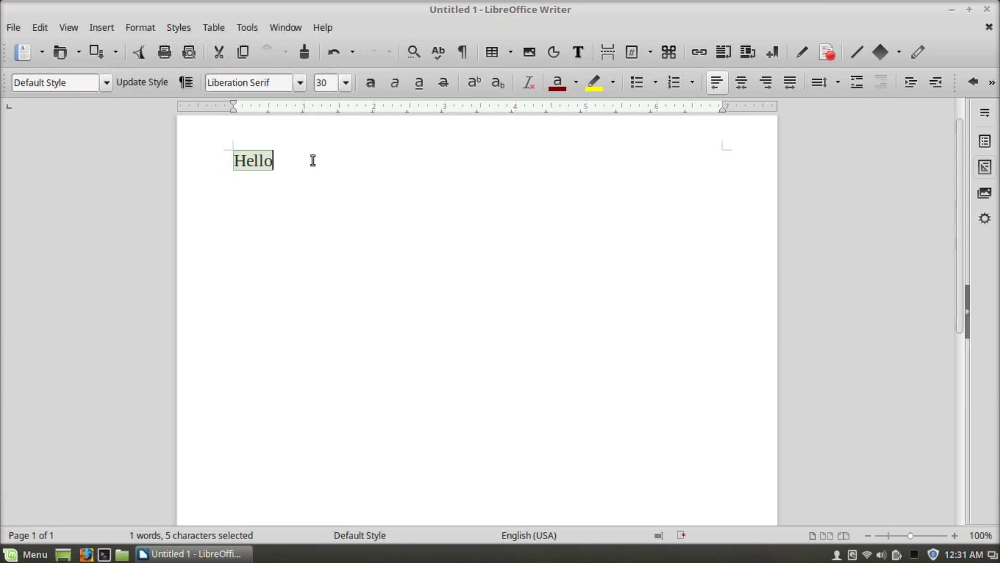
left_click(276, 161)
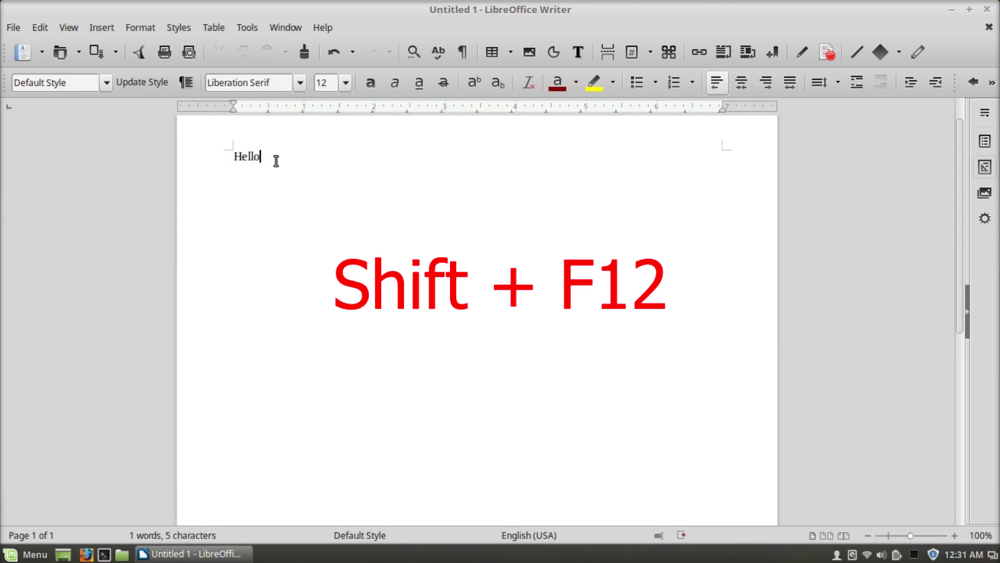
key("shift+F12")
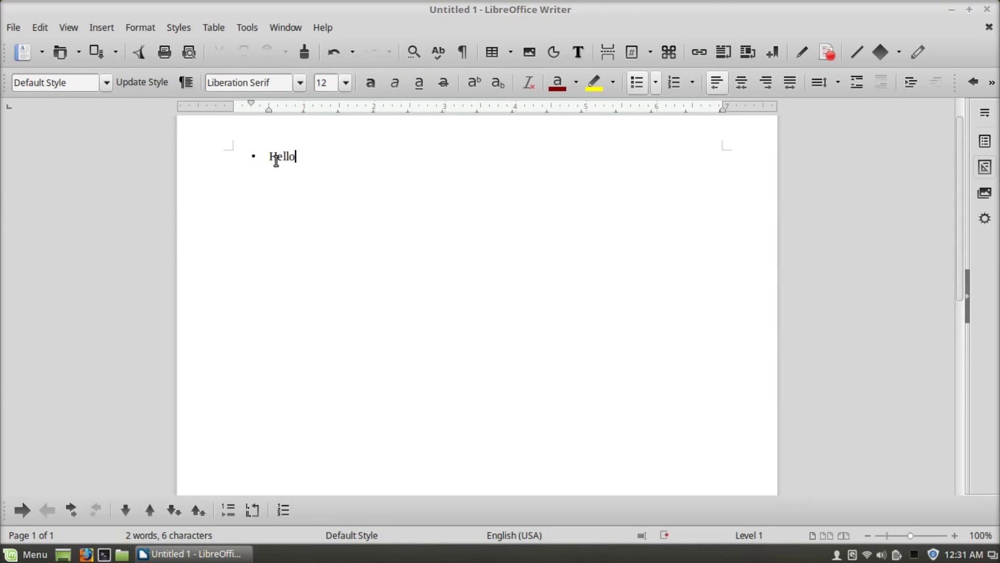
key("F12")
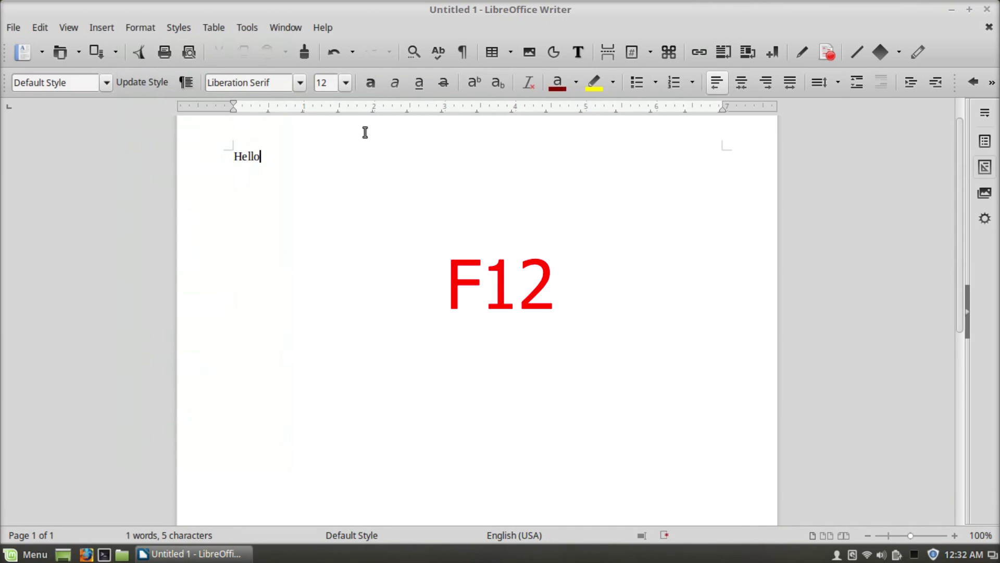
key("F12")
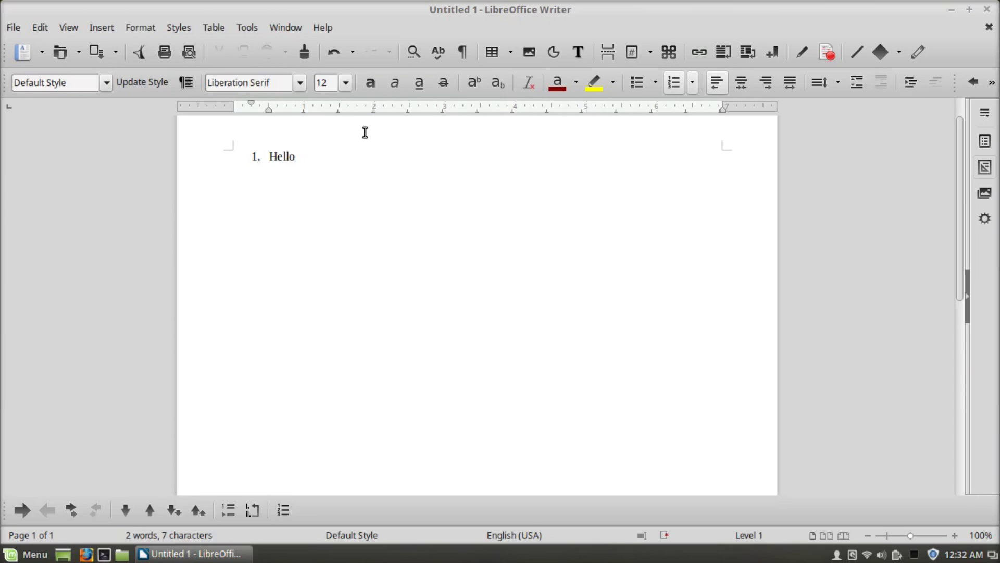
key("shift+F11")
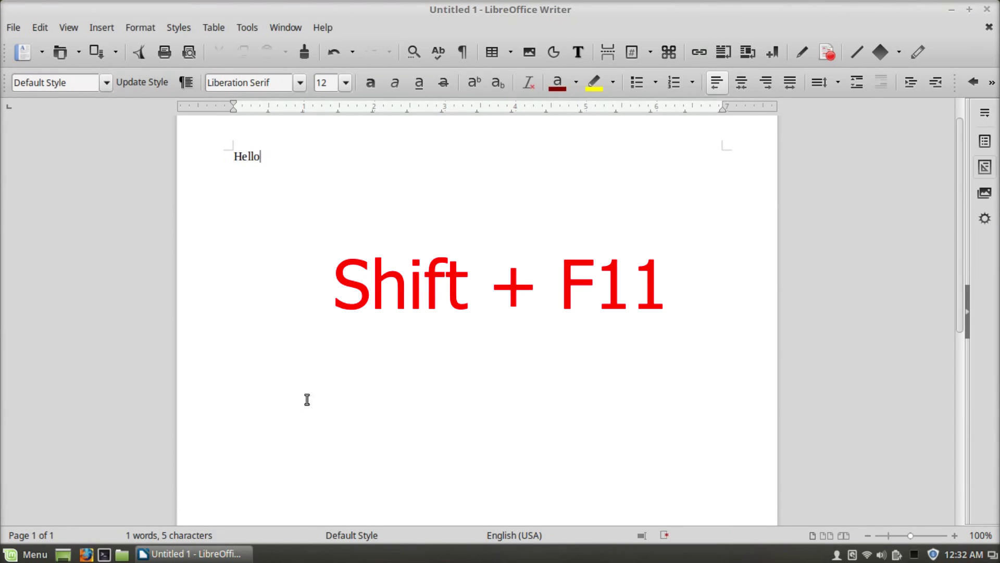
key("shift+F11")
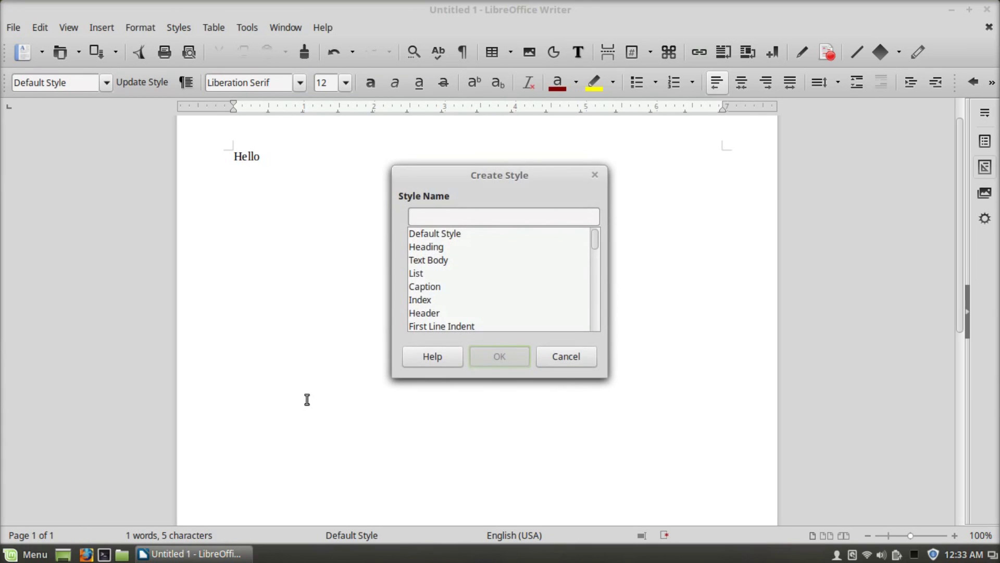
left_click(562, 361)
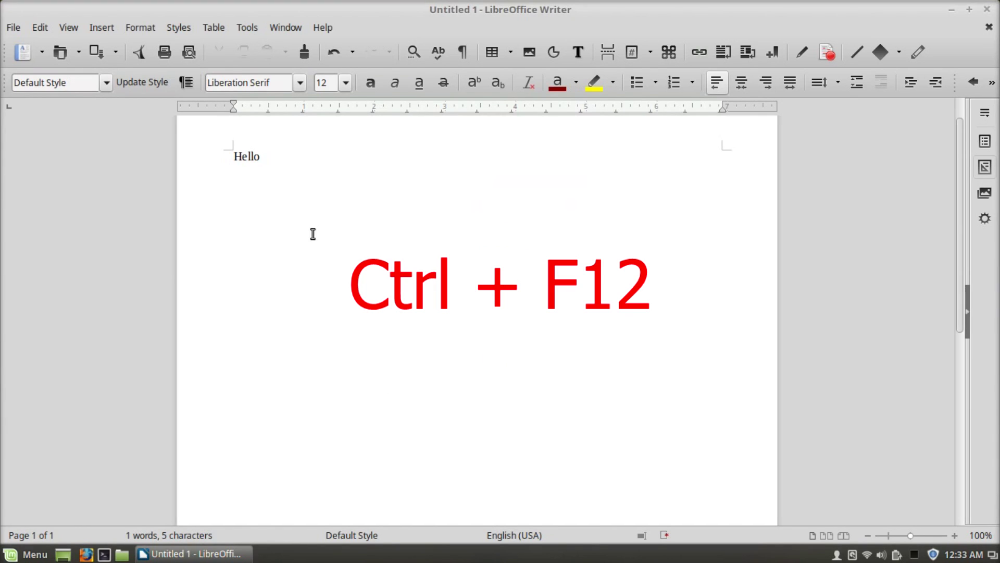
key("ctrl+F12")
key("Escape")
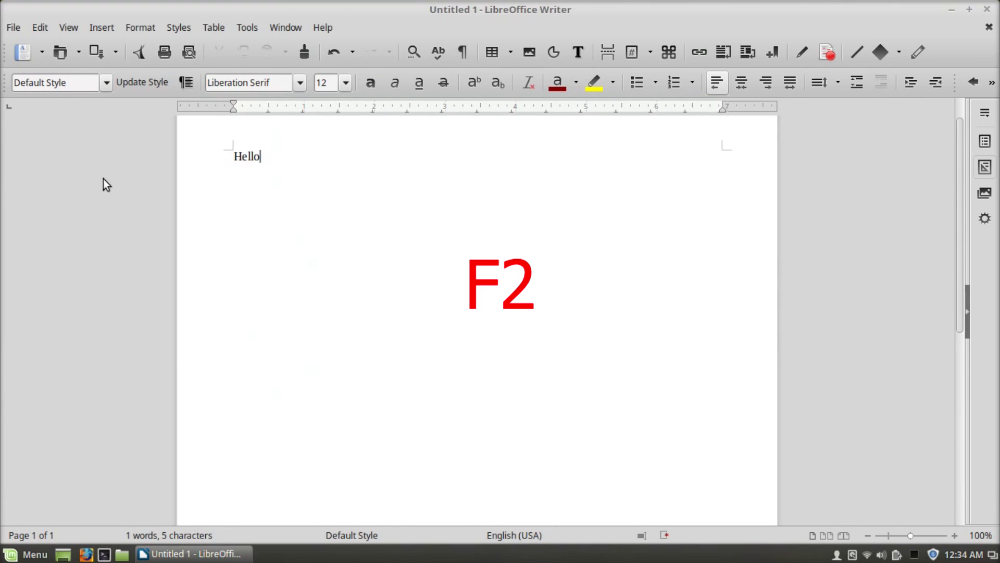
key("F2")
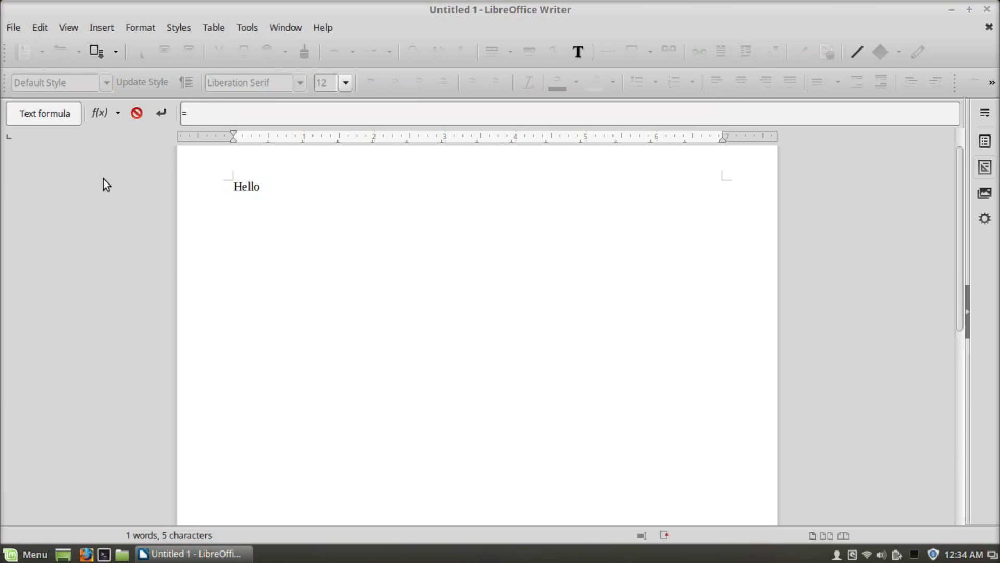
key("Escape")
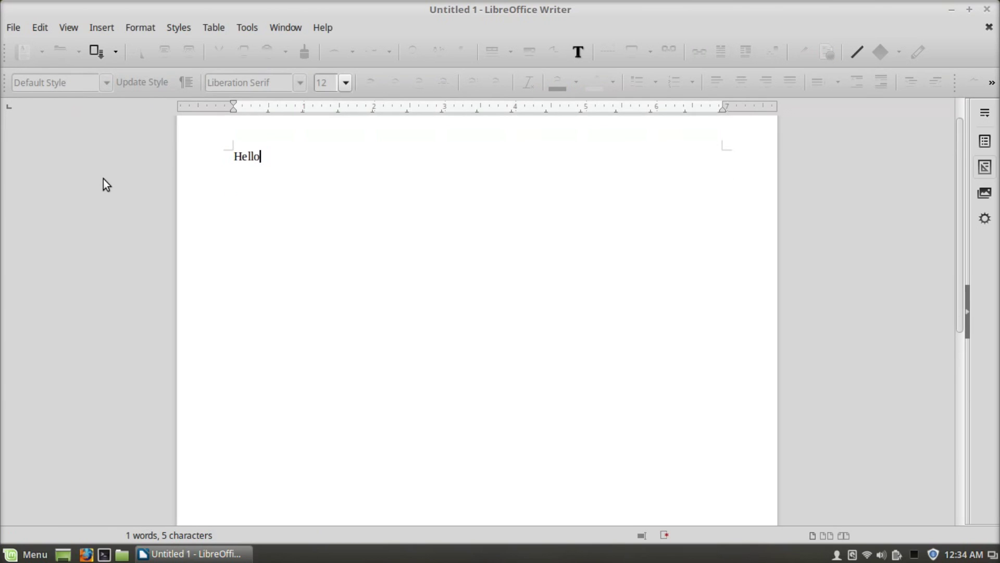
key("F7")
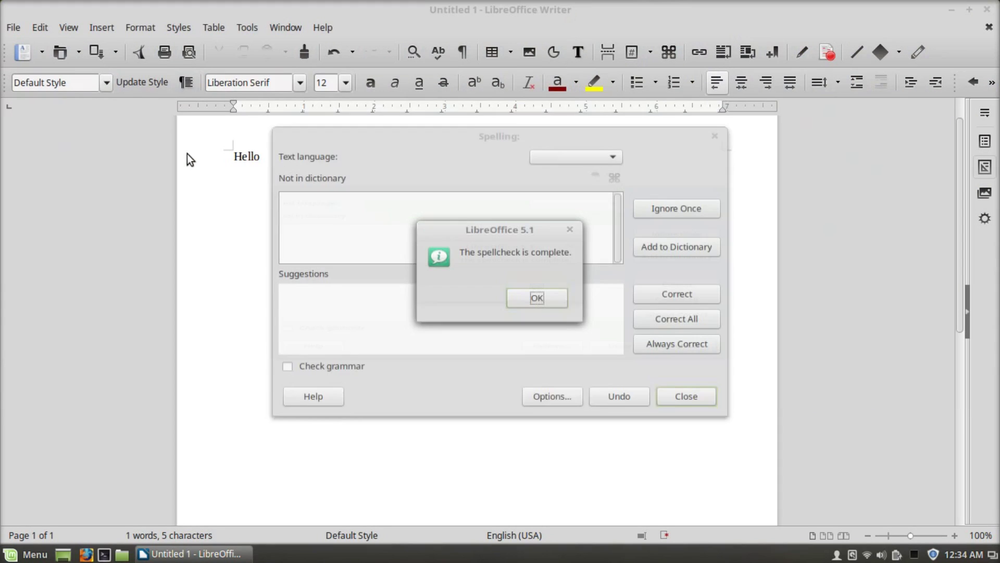
left_click(551, 299)
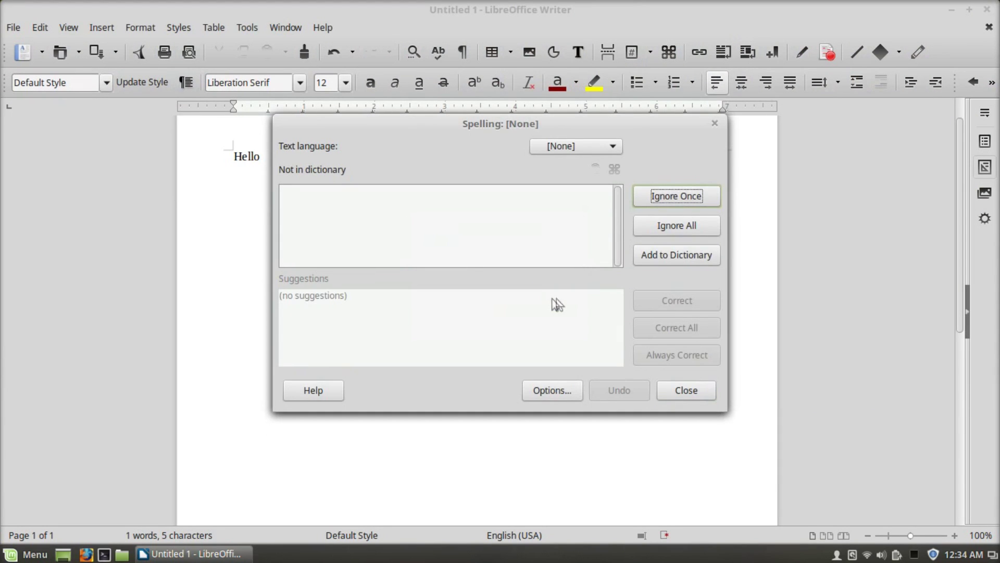
left_click(678, 387)
key("shift+F7")
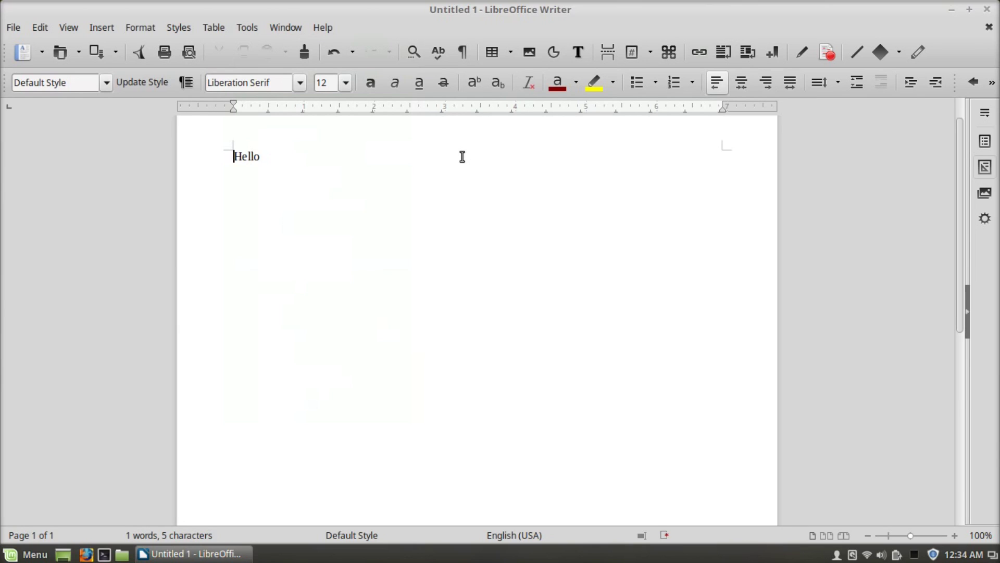
key("ctrl+w")
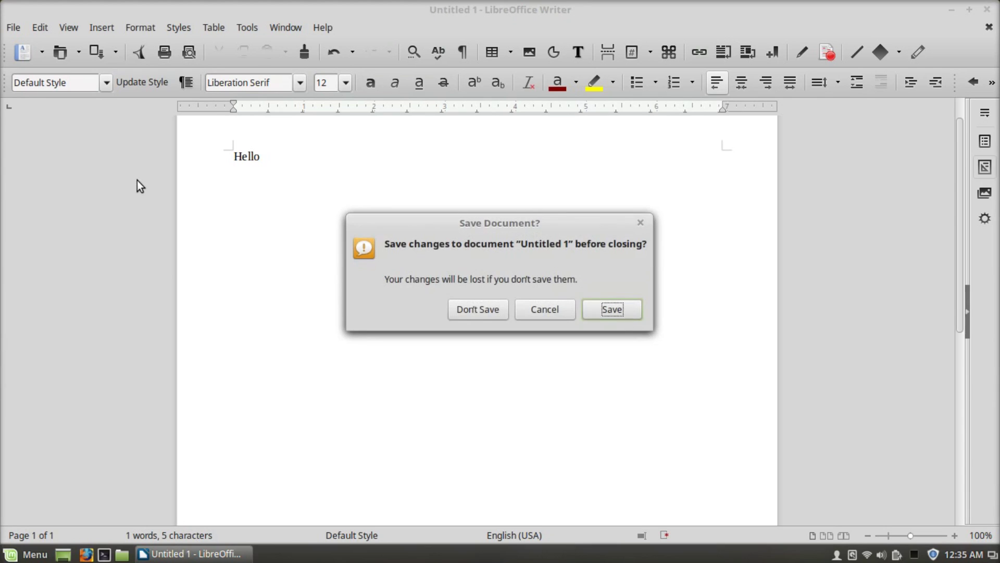
Step: Discard the unsaved document and type hello into a new Writer document
left_click(499, 312)
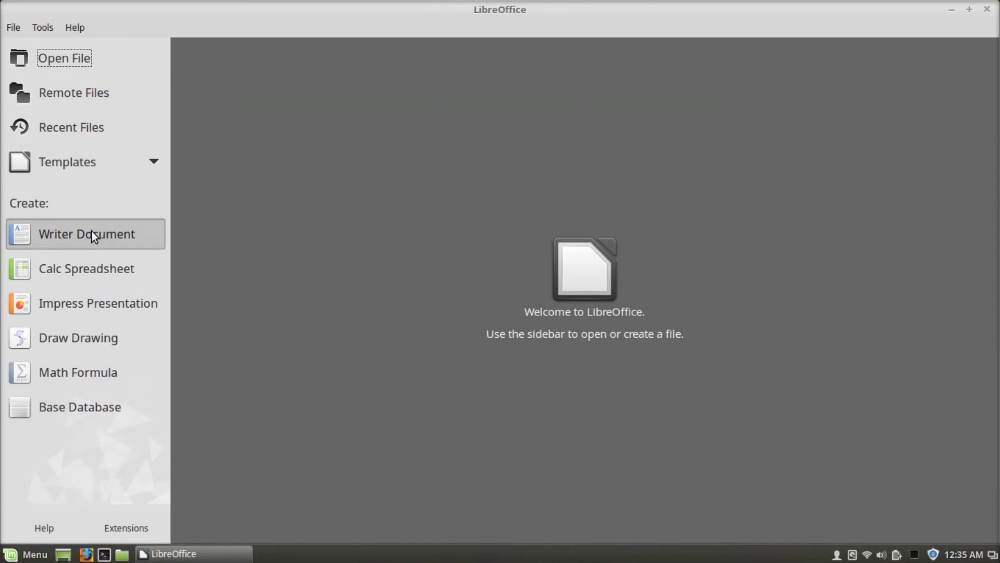
left_click(62, 234)
type("hello")
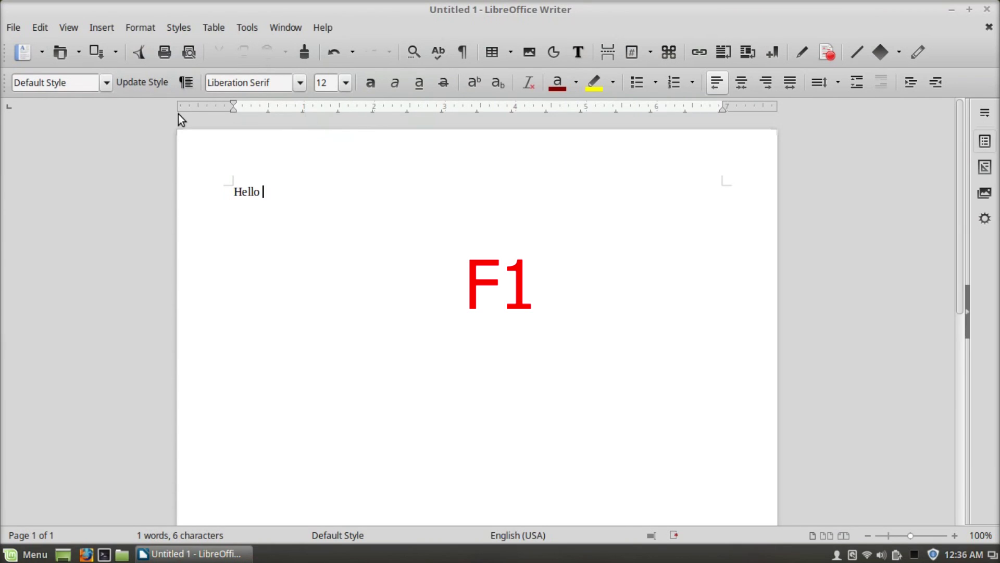
Step: Browse Help's Contents, Index, Find and Bookmarks tabs, close it, and centre Hello
key("F1")
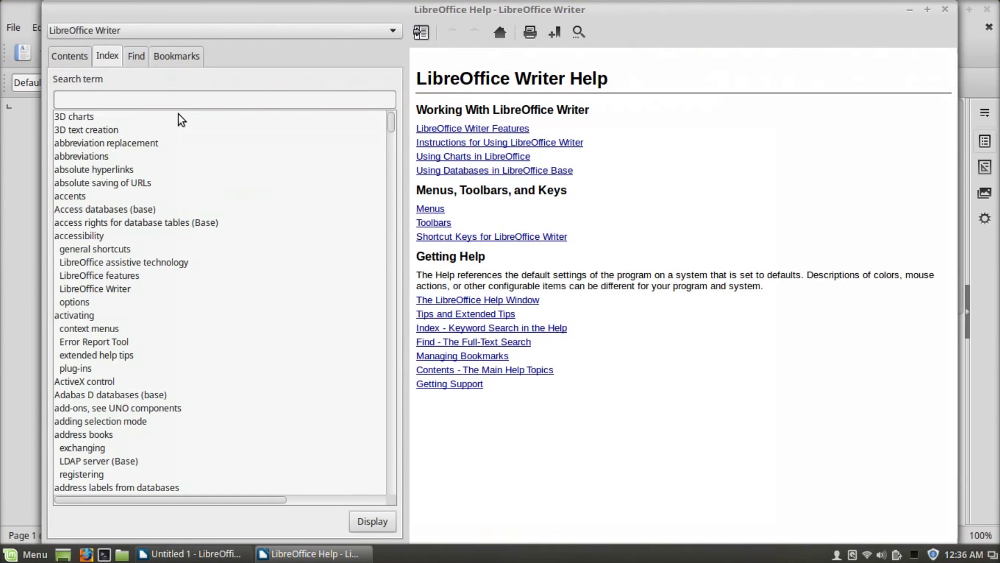
left_click(74, 61)
left_click(112, 61)
left_click(146, 60)
left_click(175, 57)
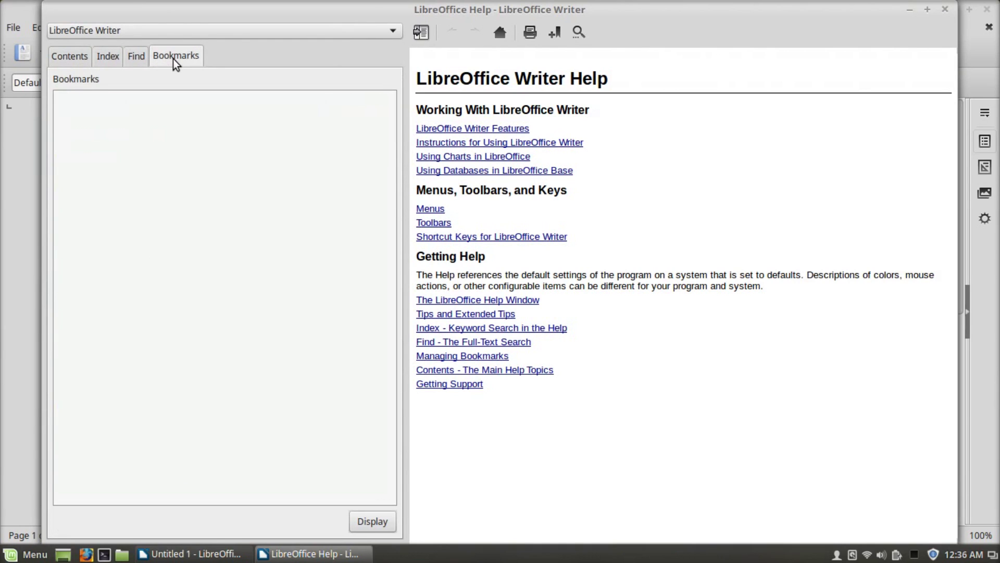
left_click(945, 9)
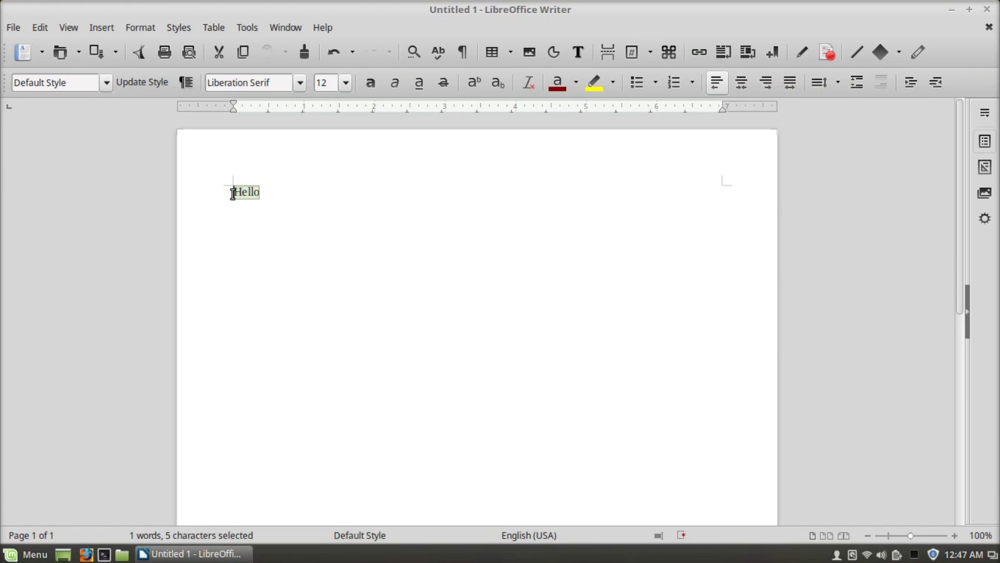
key("ctrl+e")
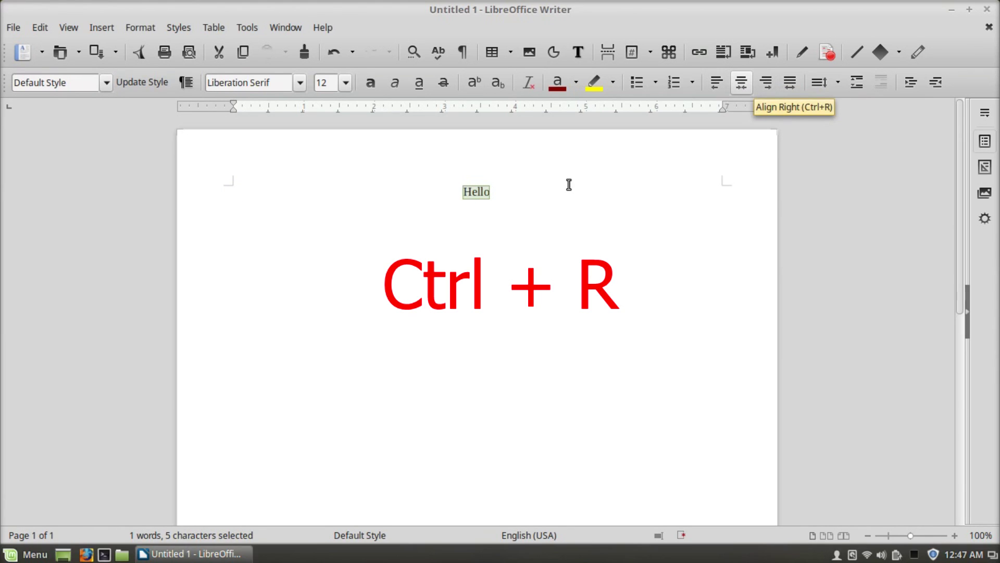
Step: Align Hello right, left, then justified, and quit Writer discarding the unsaved document
key("ctrl+r")
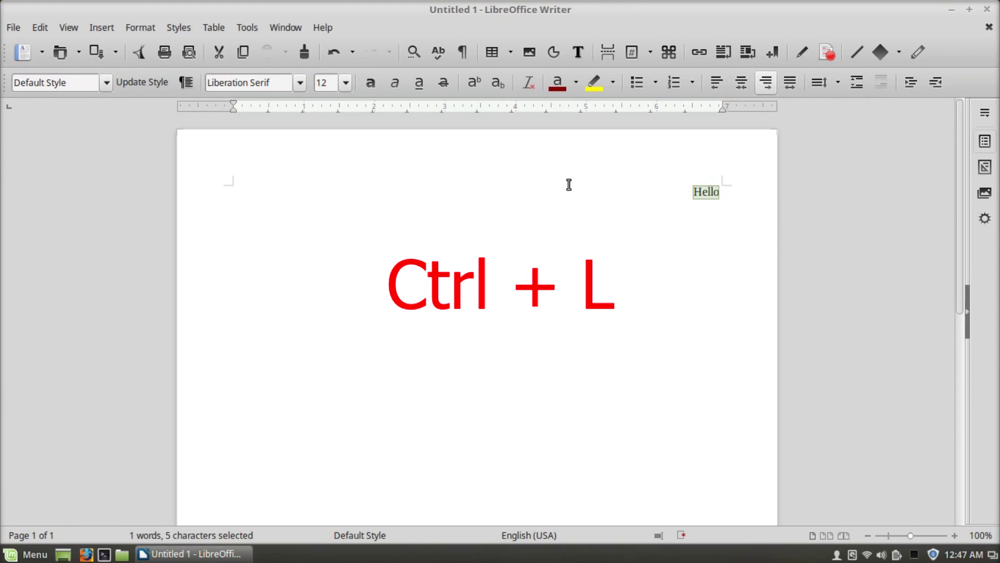
key("ctrl+l")
key("ctrl+j")
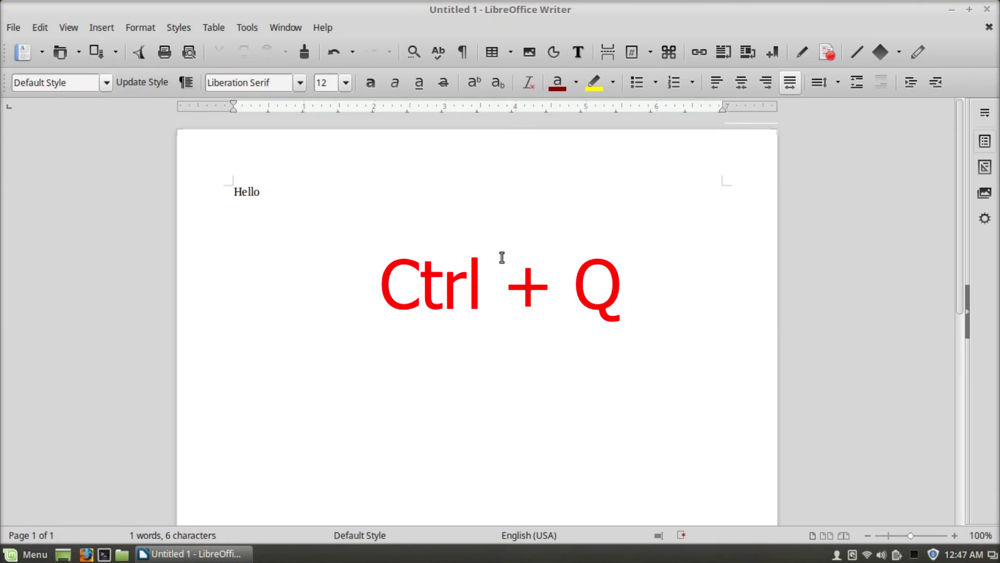
key("ctrl+q")
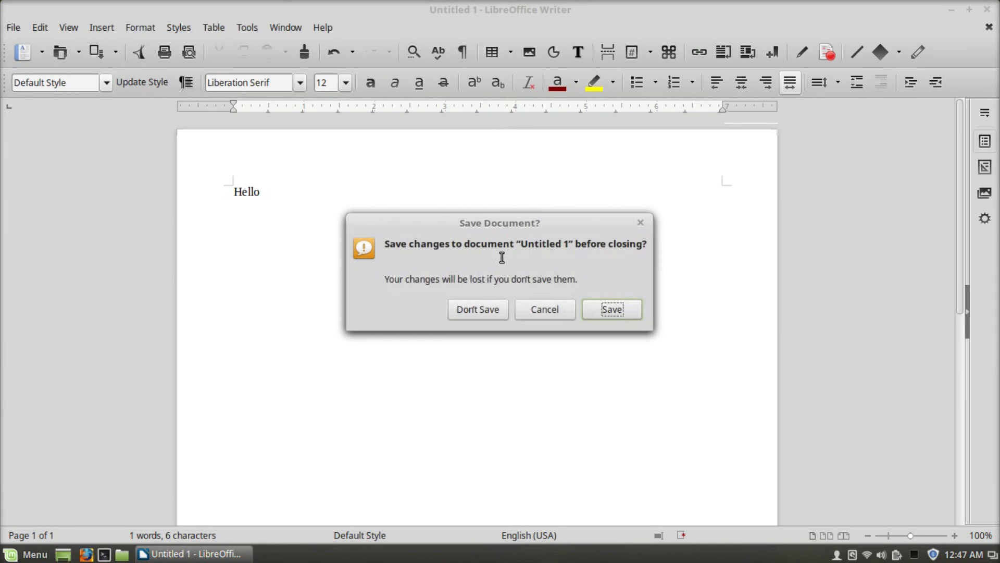
left_click(492, 308)
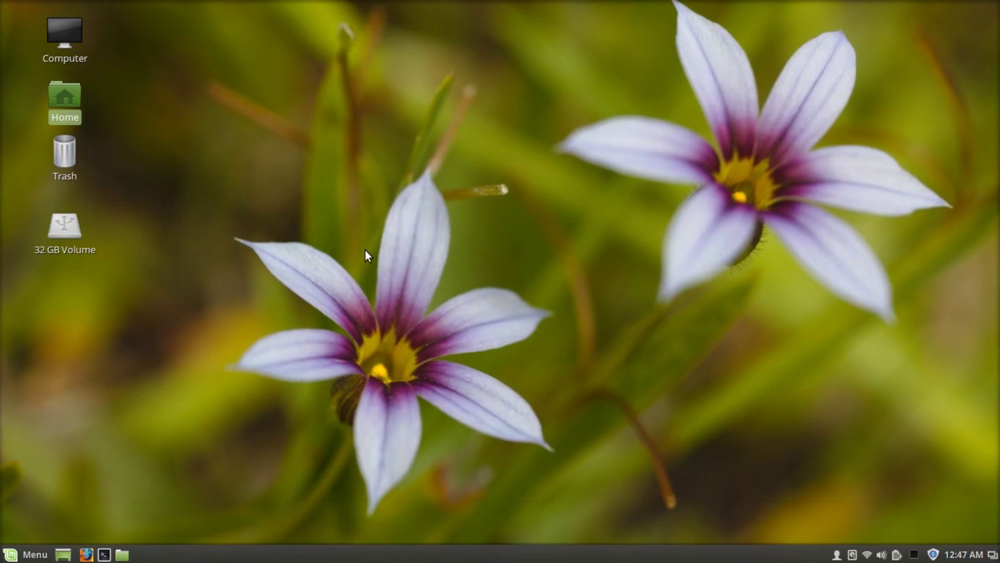